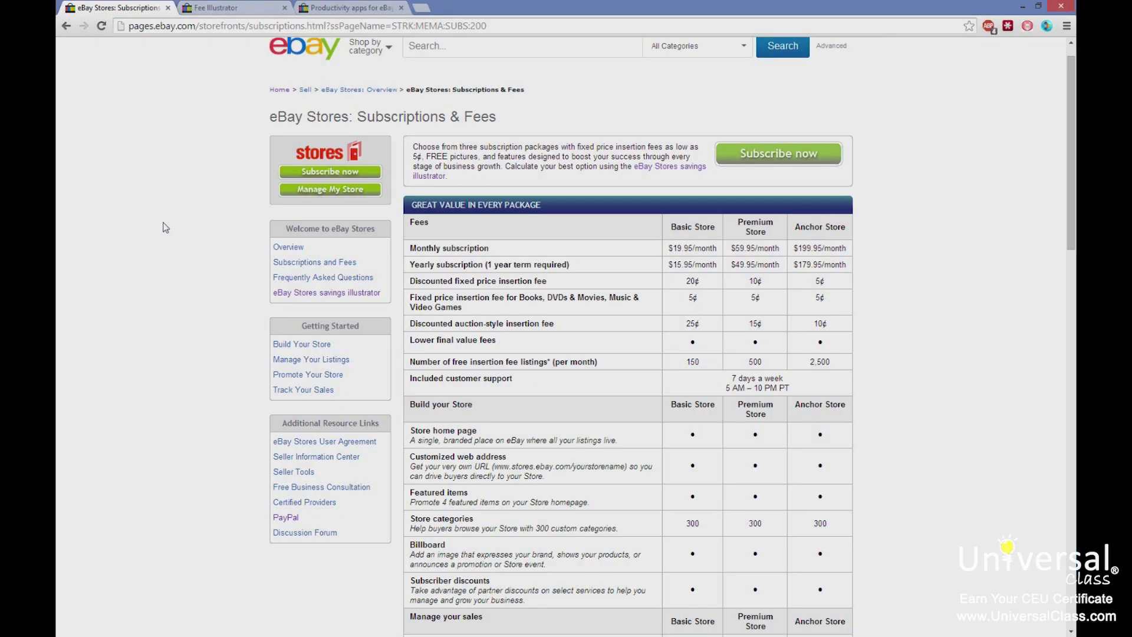
Step: Highlight the discounted fixed-price insertion fees and each tier's free insertion listings
{"action": "scroll", "coordinate": [166, 227], "scroll_direction": "down", "scroll_amount": 2}
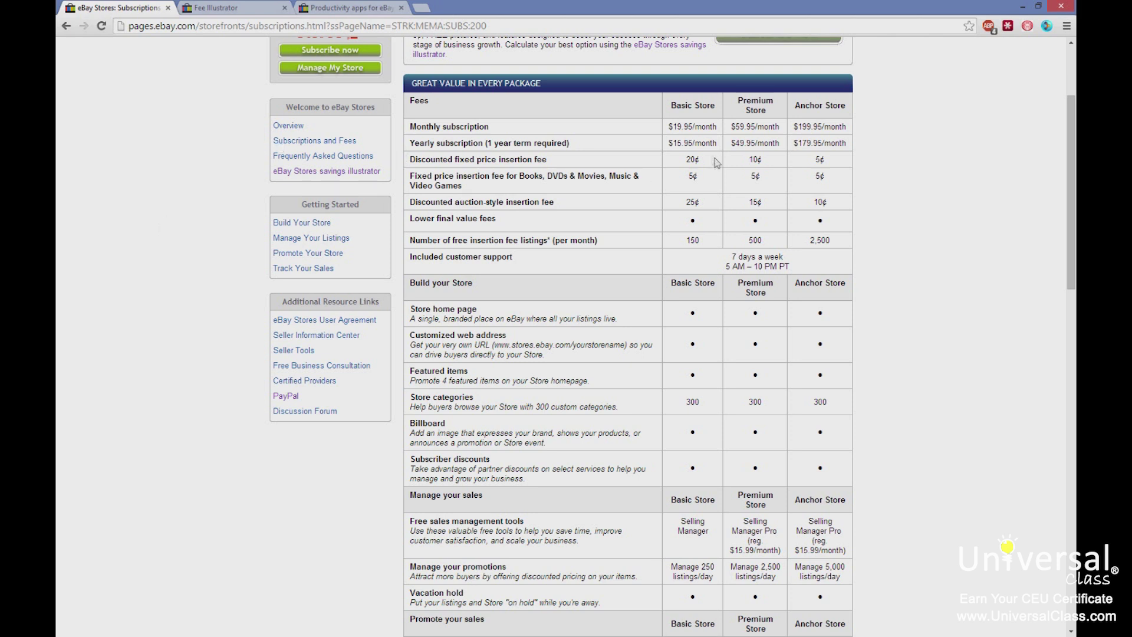
{"action": "left_click_drag", "start_coordinate": [679, 162], "coordinate": [812, 158]}
{"action": "left_click_drag", "start_coordinate": [681, 246], "coordinate": [834, 248]}
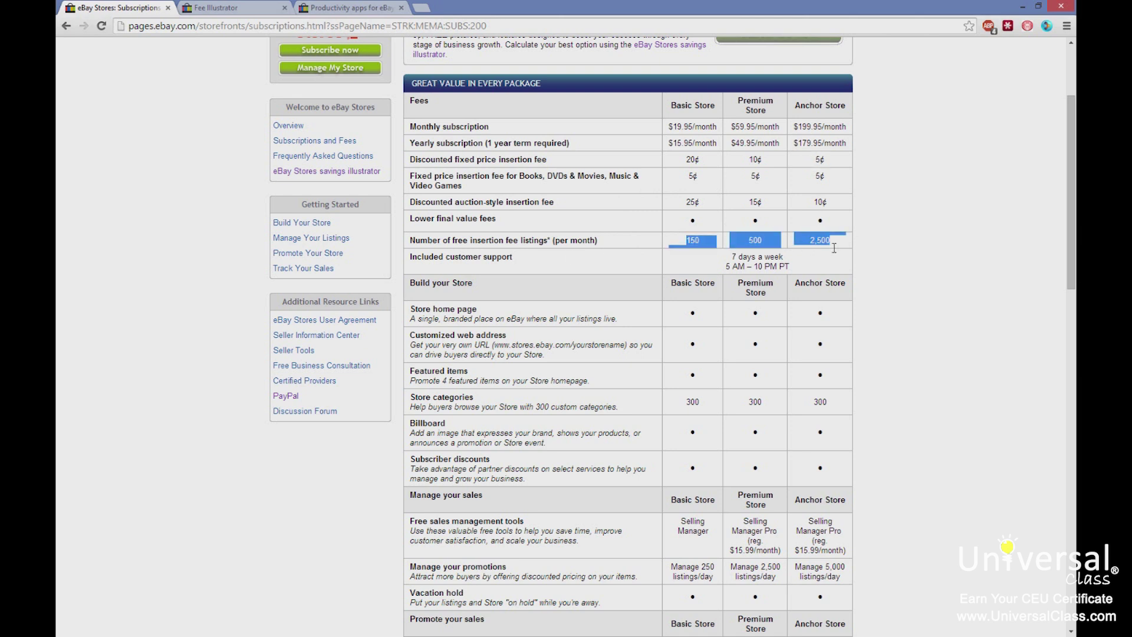
Step: Highlight the listing recommendations for the Basic, Premium and Anchor Stores
{"action": "scroll", "coordinate": [834, 248], "scroll_direction": "down", "scroll_amount": 4}
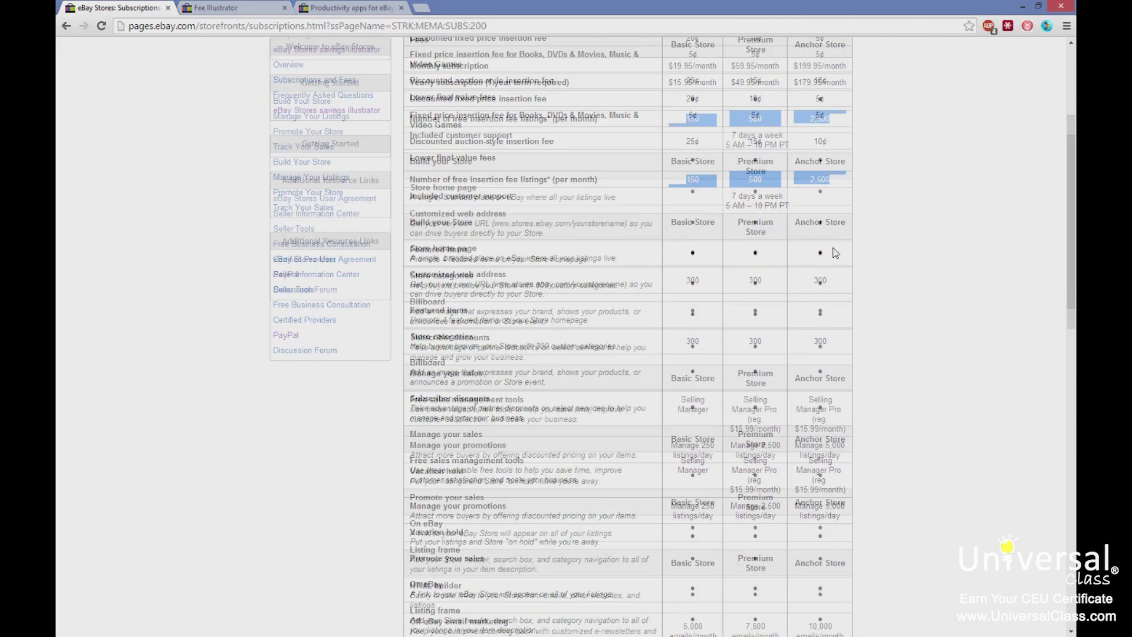
{"action": "scroll", "coordinate": [714, 228], "scroll_direction": "down", "scroll_amount": 7}
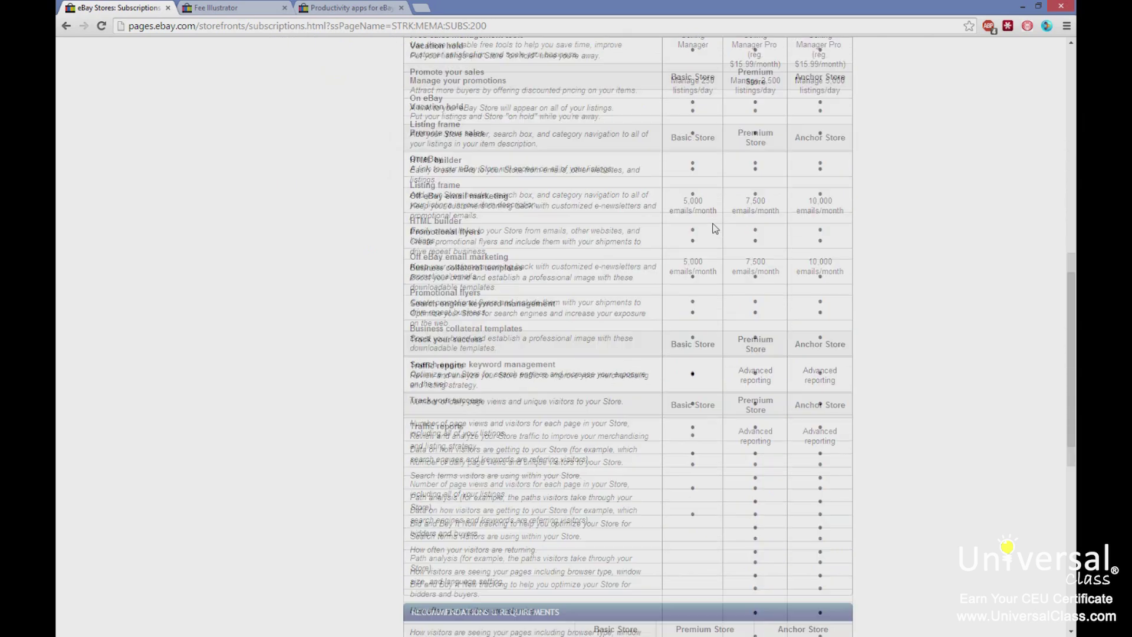
{"action": "scroll", "coordinate": [713, 226], "scroll_direction": "up", "scroll_amount": 6}
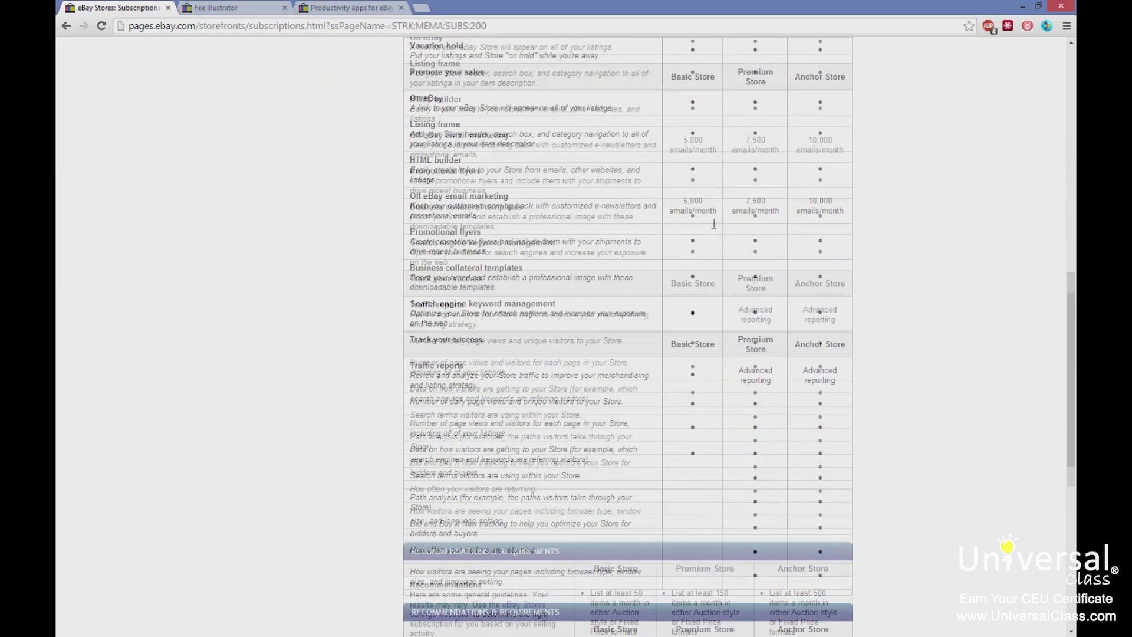
{"action": "scroll", "coordinate": [713, 226], "scroll_direction": "down", "scroll_amount": 8}
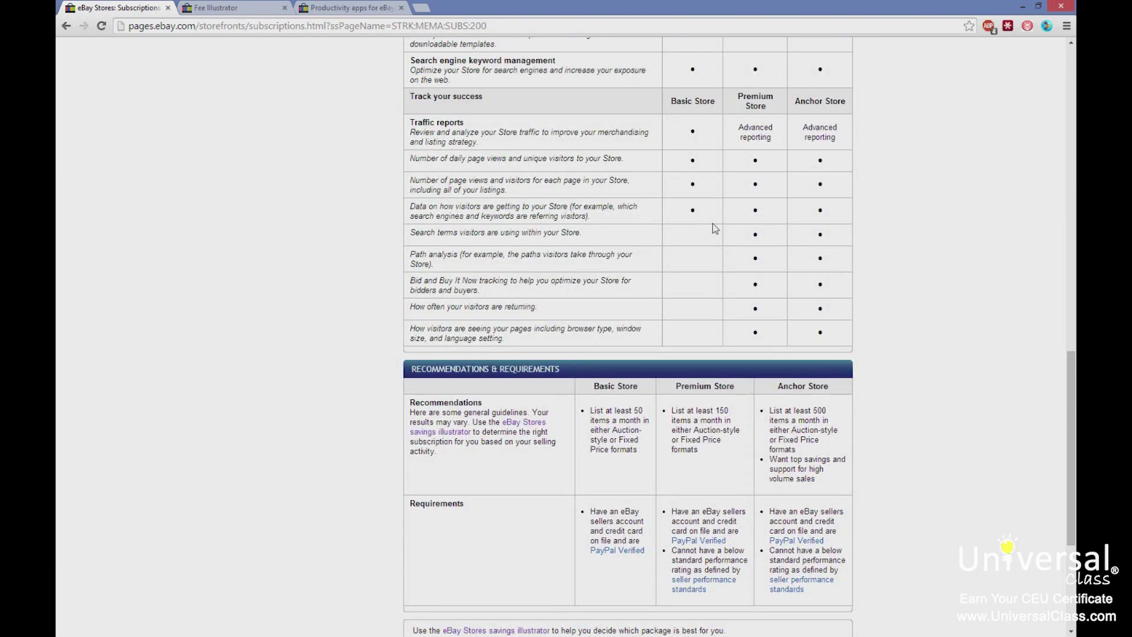
{"action": "scroll", "coordinate": [715, 228], "scroll_direction": "down", "scroll_amount": 3}
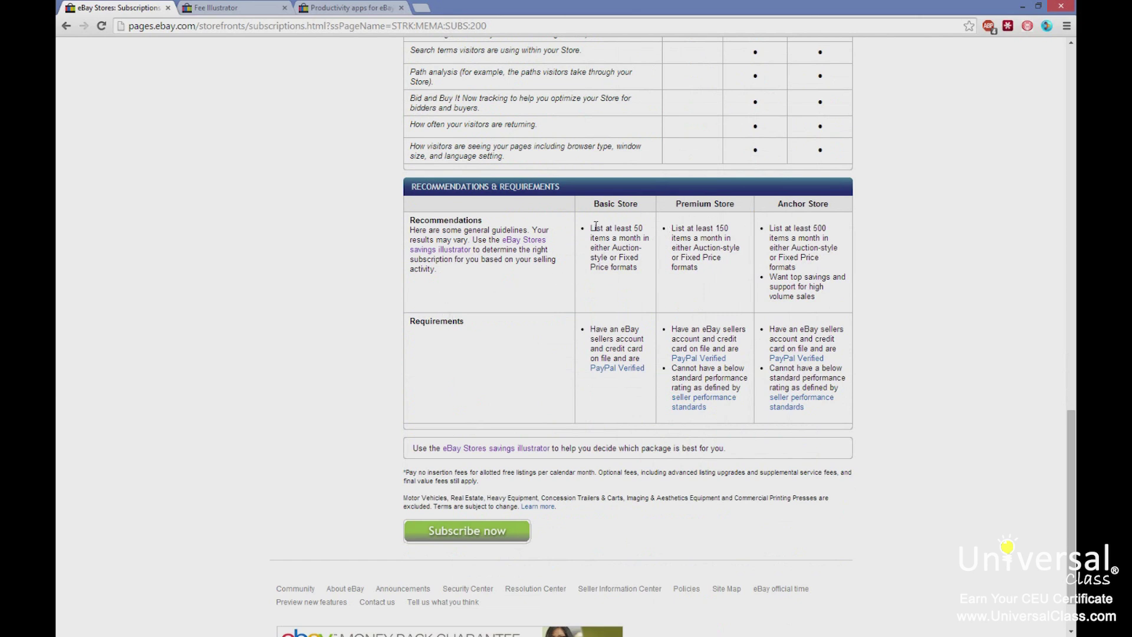
{"action": "left_click_drag", "start_coordinate": [595, 226], "coordinate": [644, 273]}
{"action": "left_click_drag", "start_coordinate": [671, 227], "coordinate": [702, 268]}
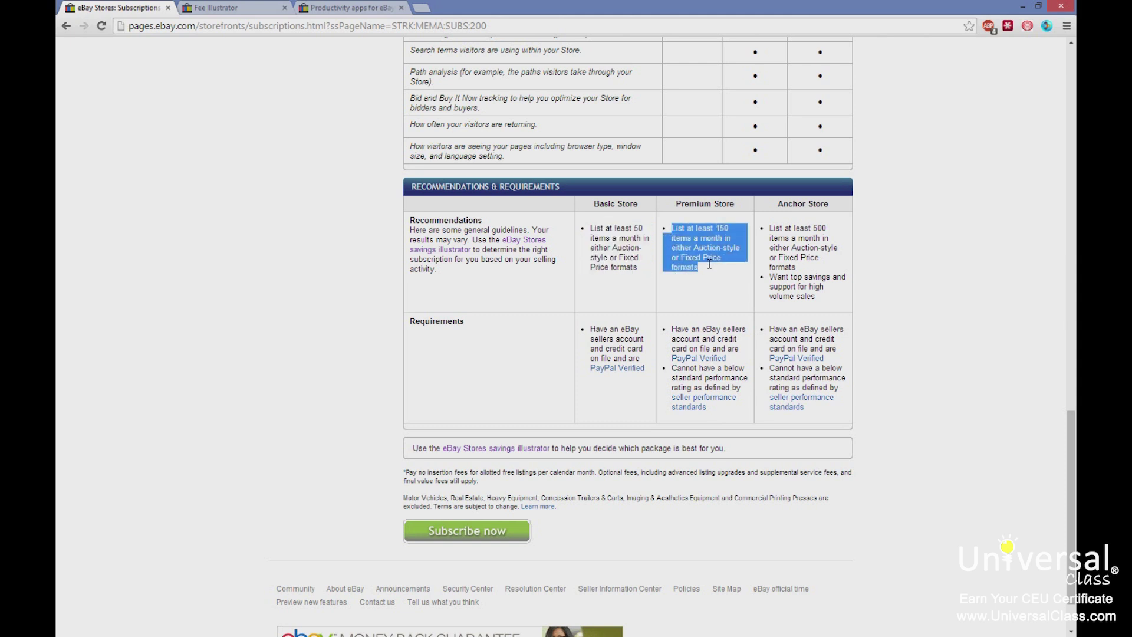
{"action": "left_click_drag", "start_coordinate": [773, 228], "coordinate": [809, 239]}
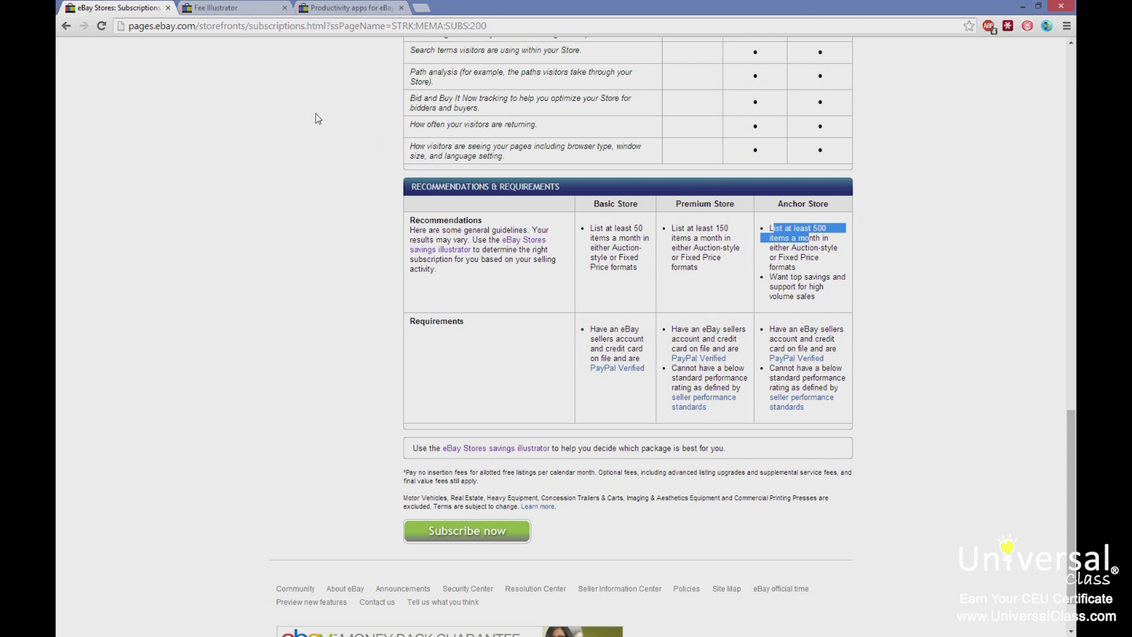
Step: In the Fee Illustrator, highlight the Anchor Store's $35,191.30 total estimated fees
{"action": "left_click", "coordinate": [235, 8]}
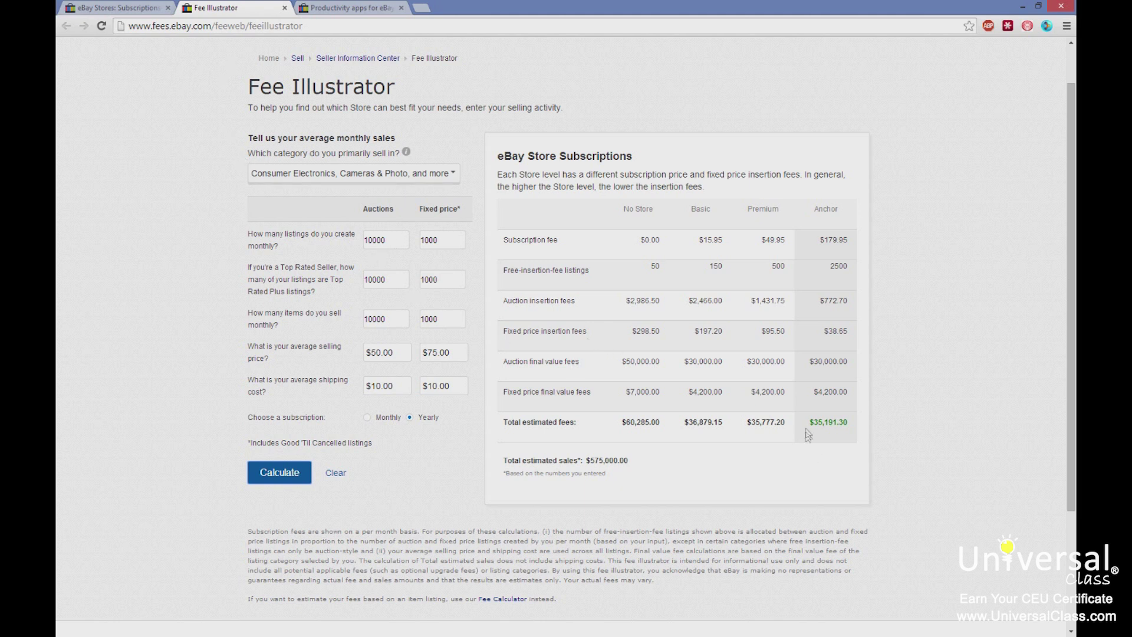
{"action": "left_click_drag", "start_coordinate": [809, 422], "coordinate": [850, 425]}
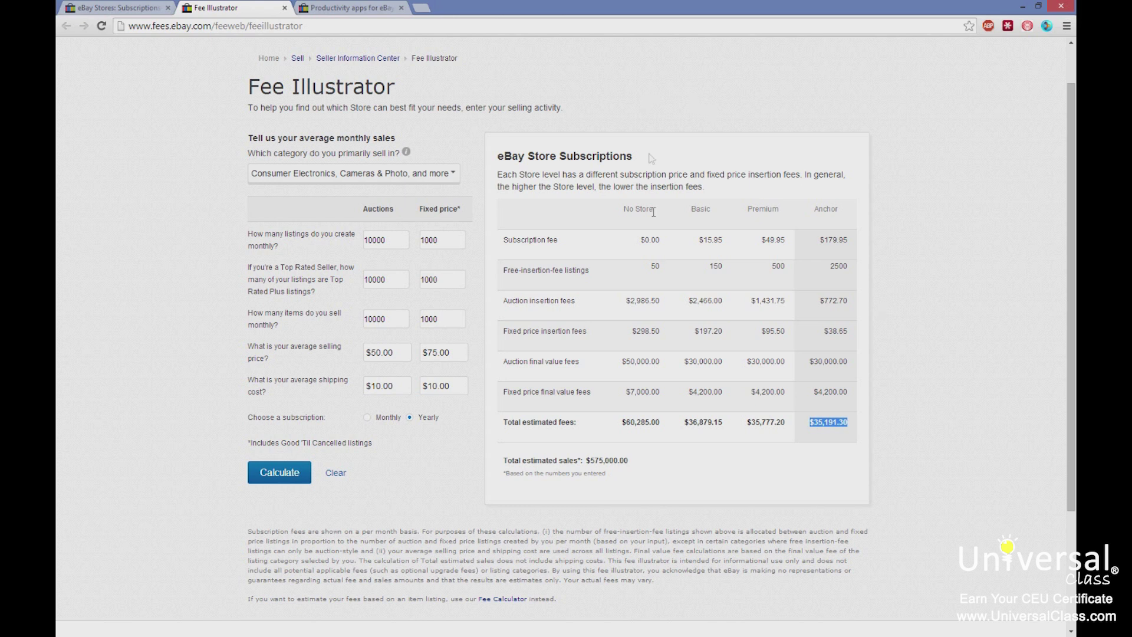
{"action": "left_click_drag", "start_coordinate": [389, 237], "coordinate": [351, 236]}
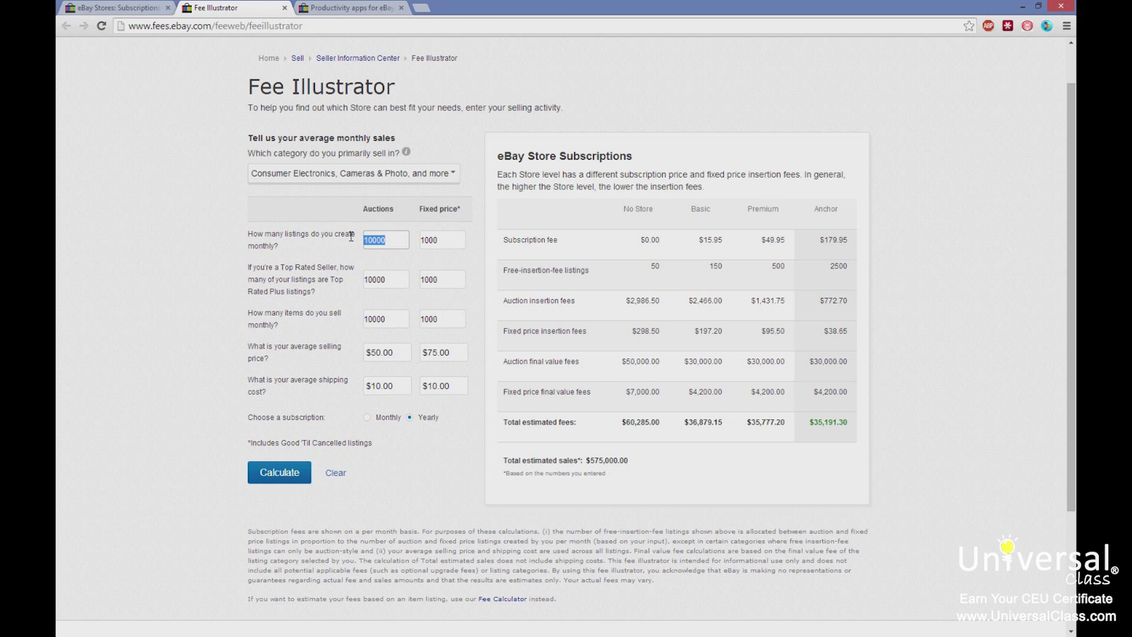
Step: Enter 75 auction and 10 fixed-price listings and recalculate the fees
{"action": "type", "text": "75"}
{"action": "key", "text": "Tab"}
{"action": "type", "text": "10"}
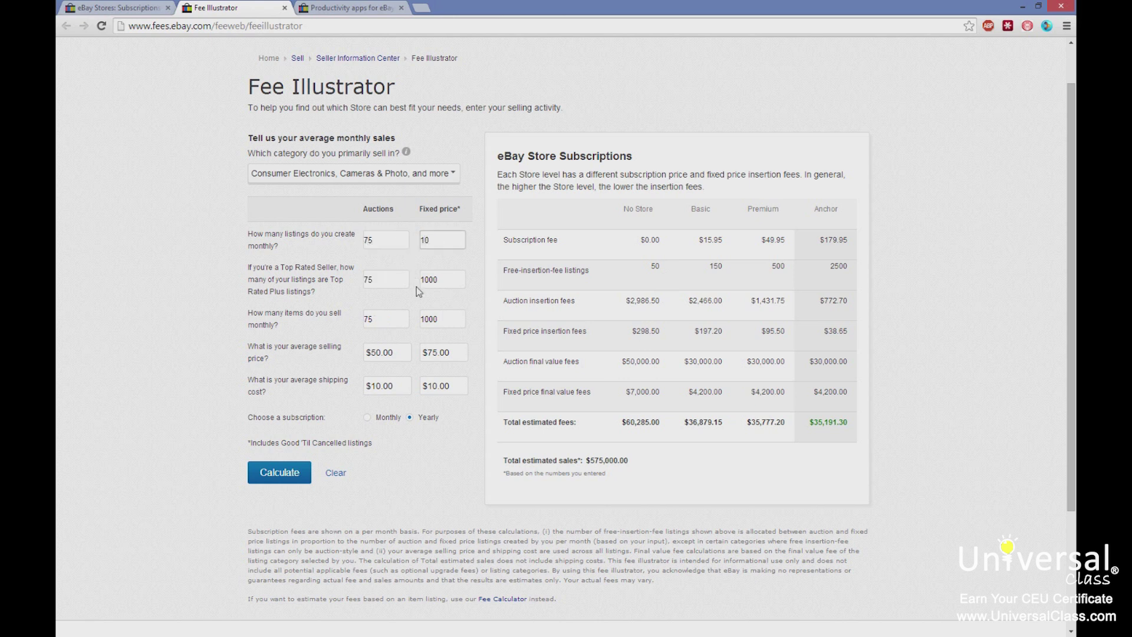
{"action": "left_click", "coordinate": [385, 280]}
{"action": "key", "text": "Tab"}
{"action": "type", "text": "10"}
{"action": "left_click_drag", "start_coordinate": [447, 319], "coordinate": [415, 325]}
{"action": "left_click", "coordinate": [263, 482]}
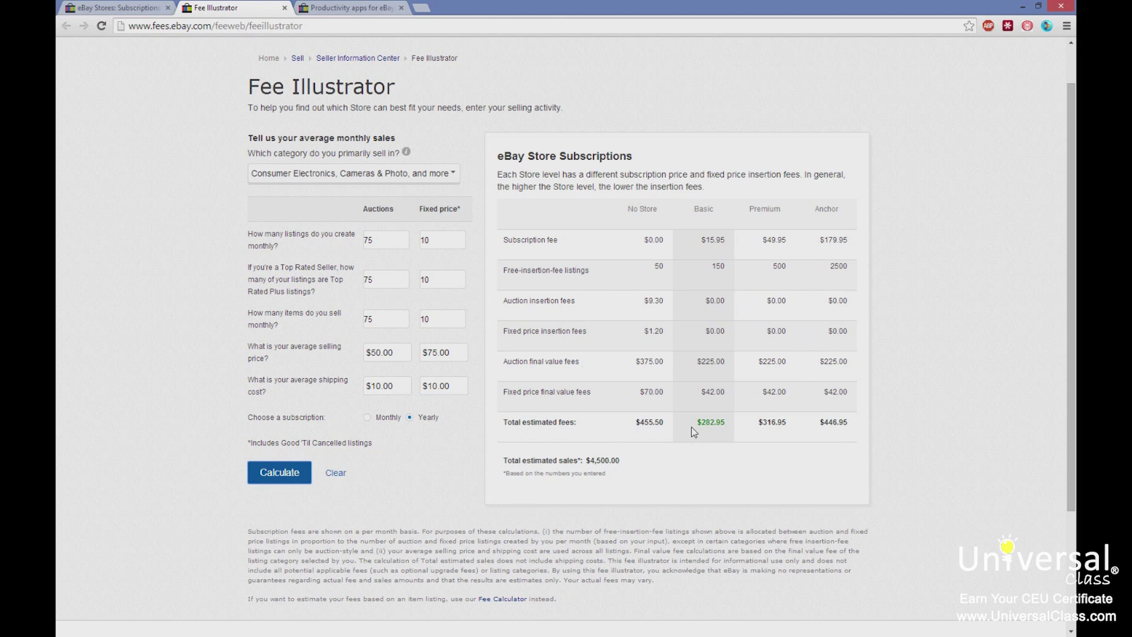
Step: Compare totals: Basic $282.95, Anchor $446.95, No Store, plus the Anchor subscription fee
{"action": "left_click_drag", "start_coordinate": [695, 423], "coordinate": [731, 426]}
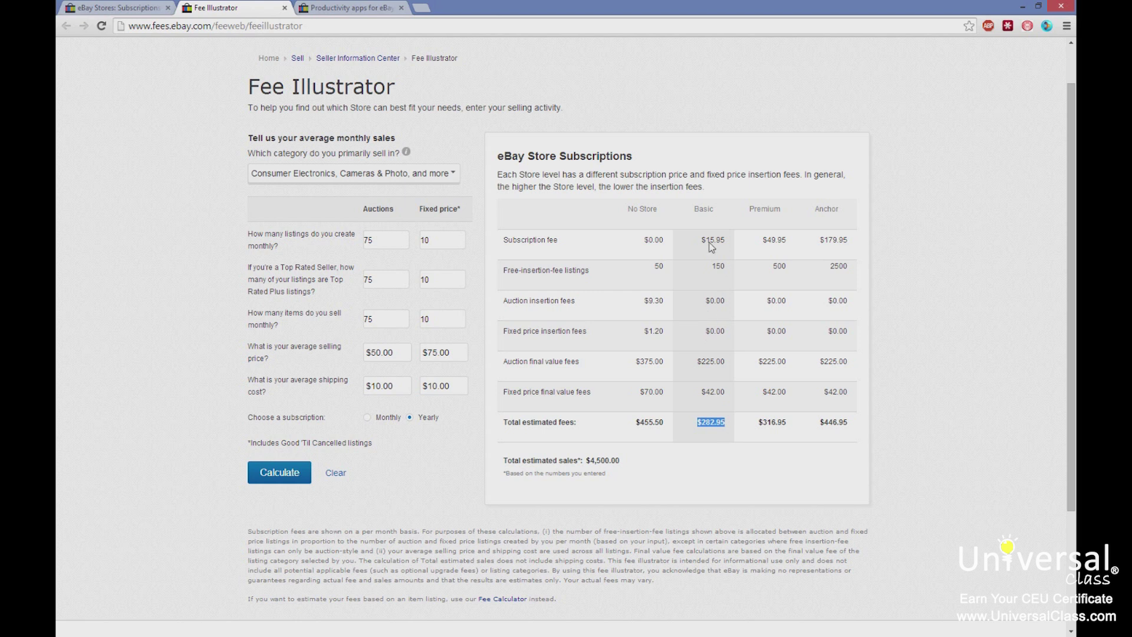
{"action": "left_click_drag", "start_coordinate": [818, 426], "coordinate": [856, 423]}
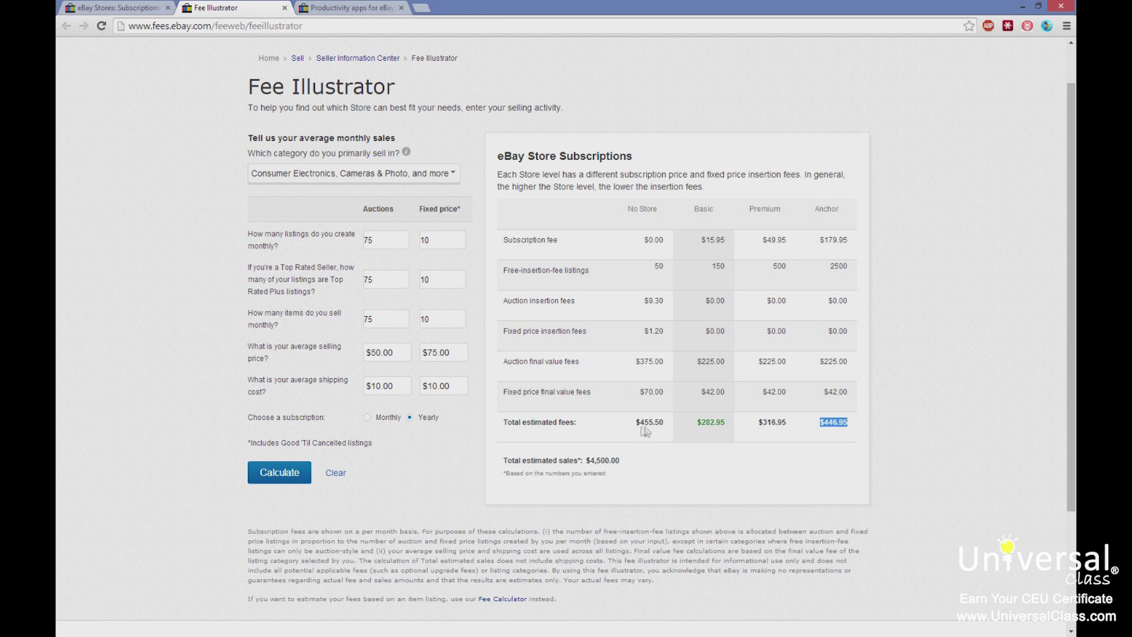
{"action": "left_click_drag", "start_coordinate": [637, 426], "coordinate": [663, 427]}
{"action": "left_click_drag", "start_coordinate": [824, 241], "coordinate": [846, 245]}
{"action": "left_click", "coordinate": [380, 26]}
Step: Search Google for 'ebay stores' and open the eBay Stores page
{"action": "type", "text": "ebay stores"}
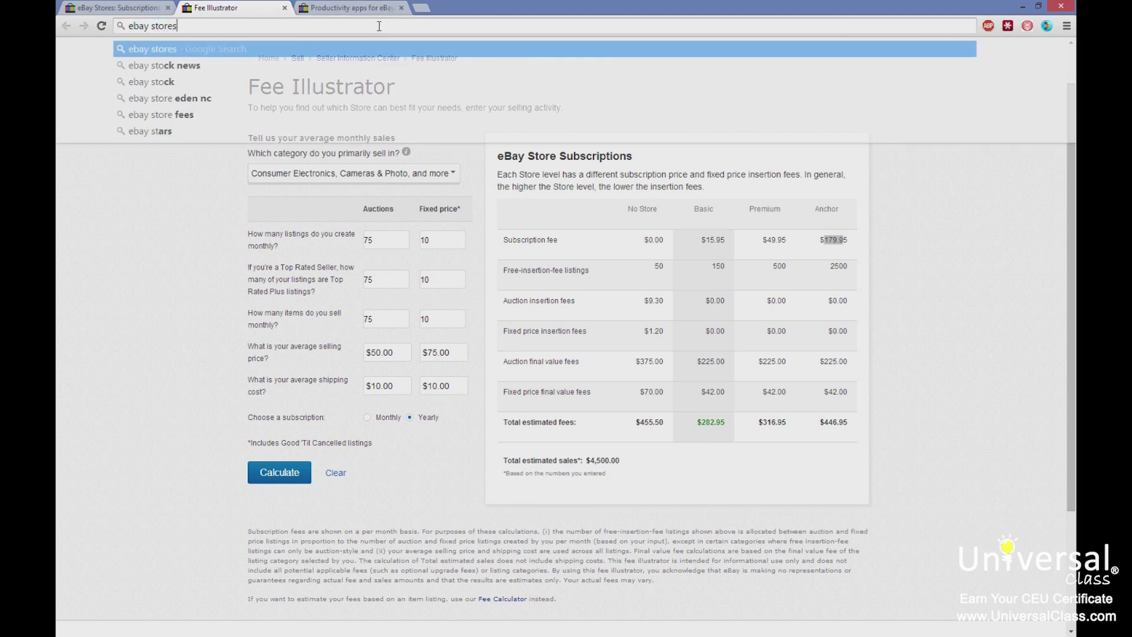
{"action": "key", "text": "Return"}
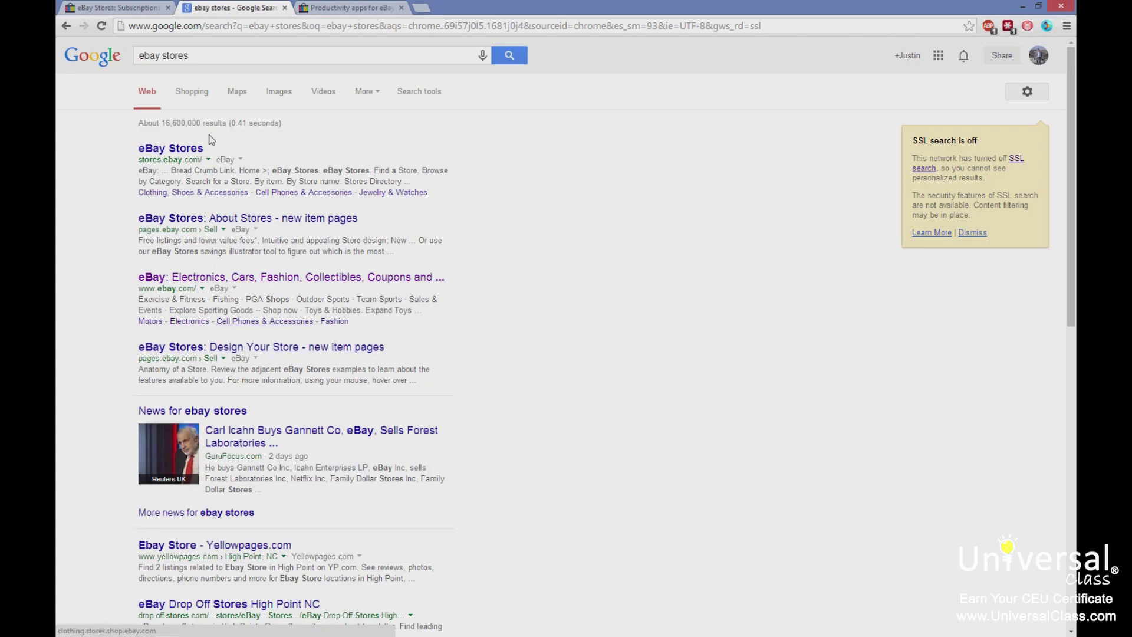
{"action": "left_click", "coordinate": [198, 150]}
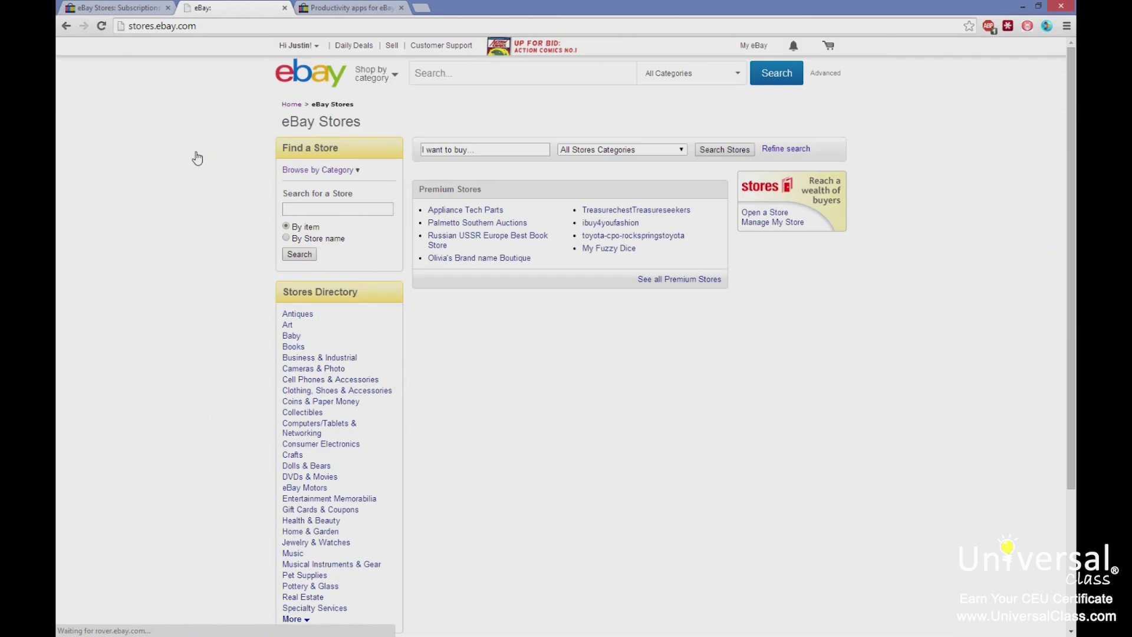
Step: Enter 'iphone' as the store search term
{"action": "left_click", "coordinate": [353, 209]}
{"action": "type", "text": "ihp"}
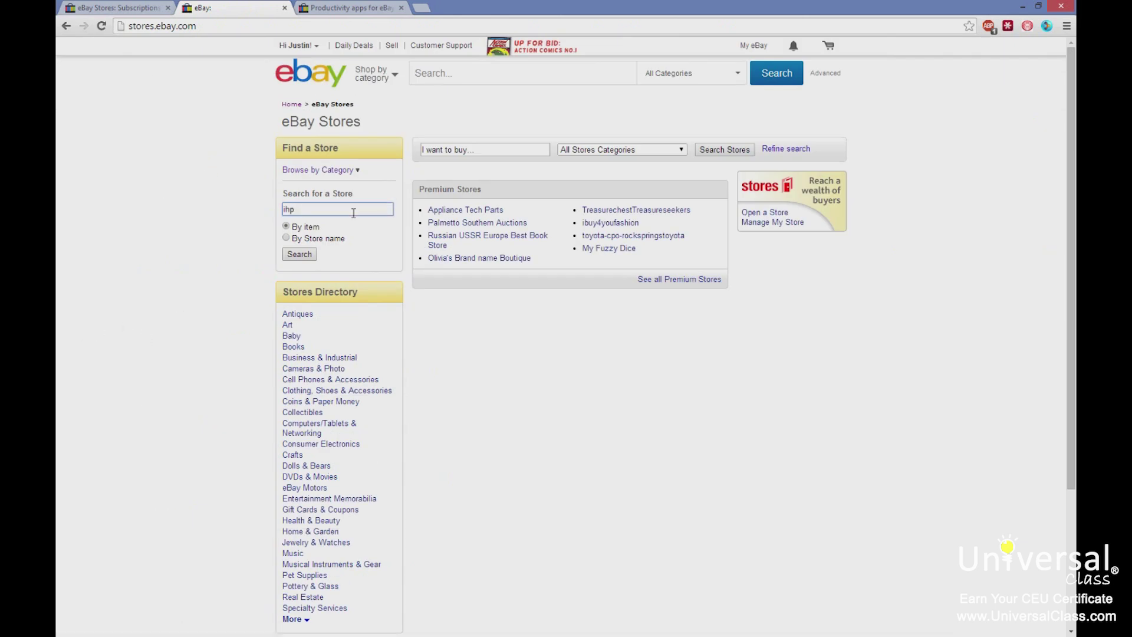
{"action": "key", "text": "BackSpace"}
{"action": "key", "text": "BackSpace"}
{"action": "type", "text": "phone"}
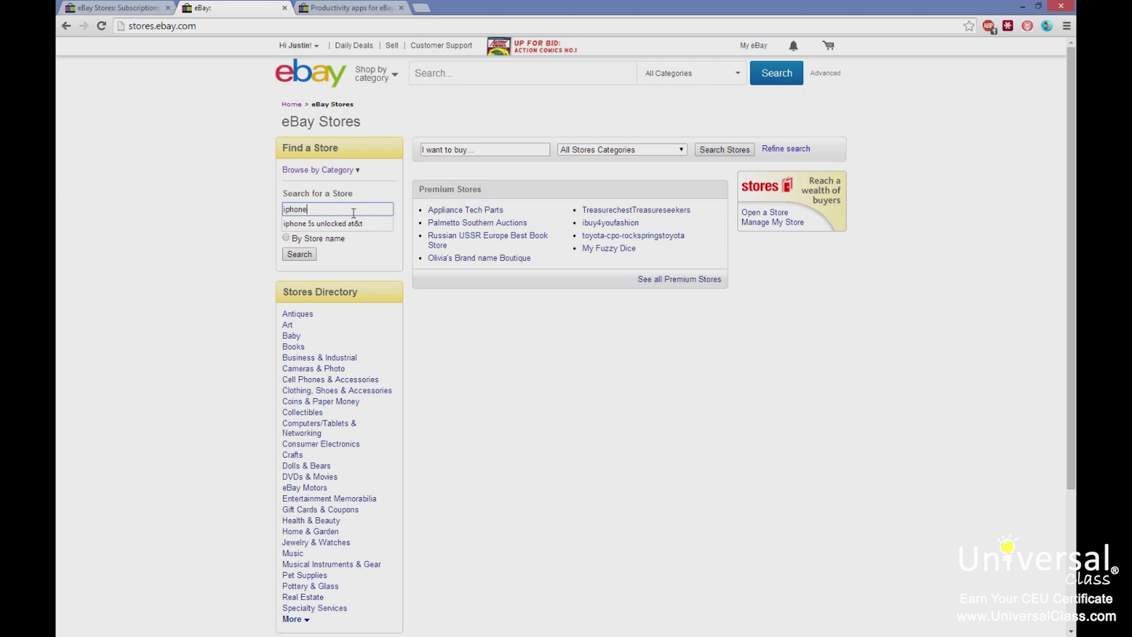
Step: Search stores selling iphone items and open the CellPowerCasesTM store
{"action": "left_click", "coordinate": [308, 255]}
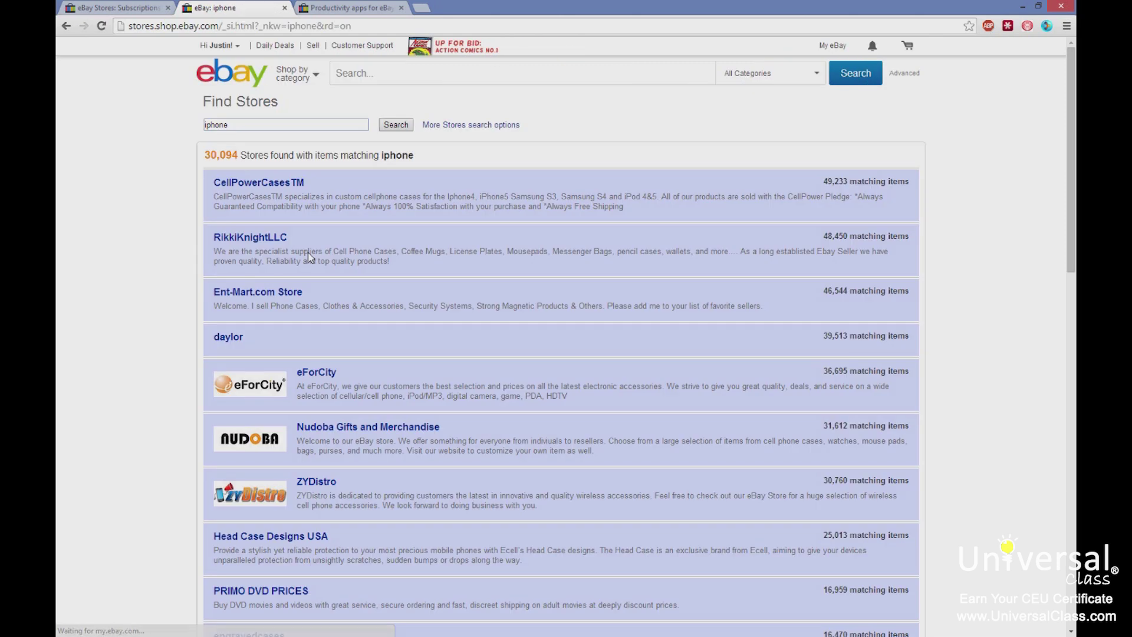
{"action": "left_click", "coordinate": [286, 187]}
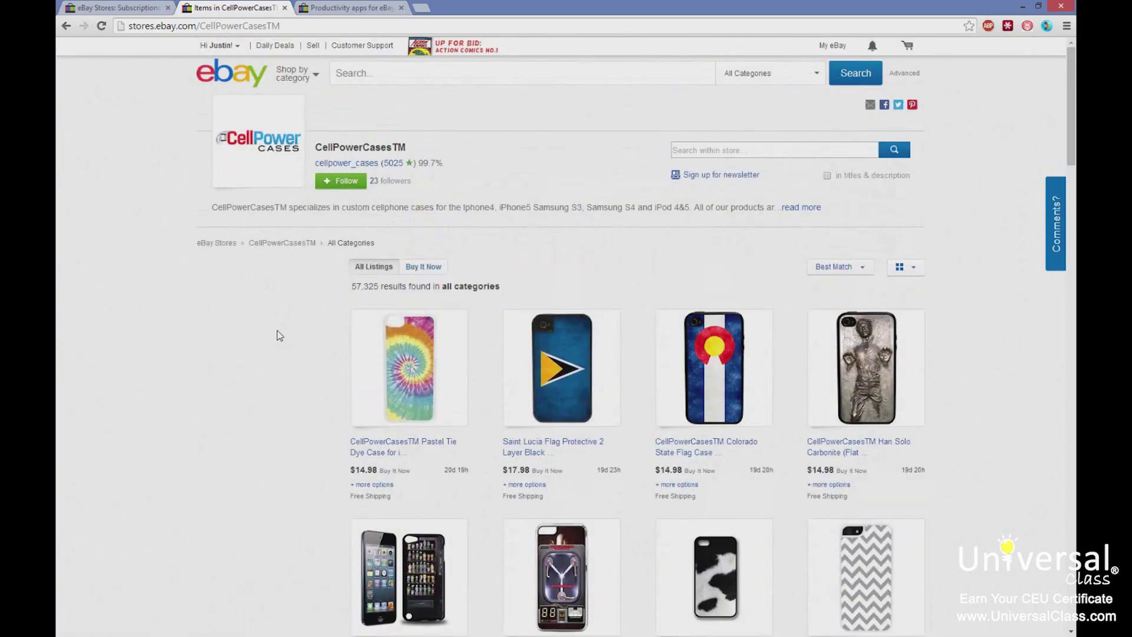
{"action": "scroll", "coordinate": [279, 336], "scroll_direction": "down", "scroll_amount": 20}
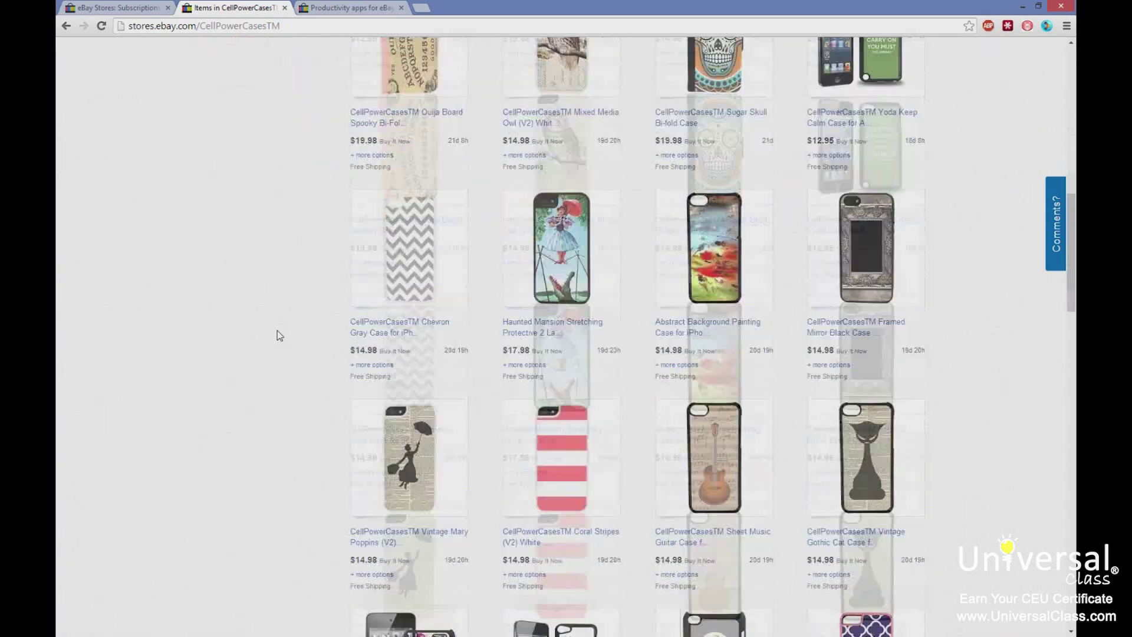
{"action": "scroll", "coordinate": [279, 335], "scroll_direction": "down", "scroll_amount": 20}
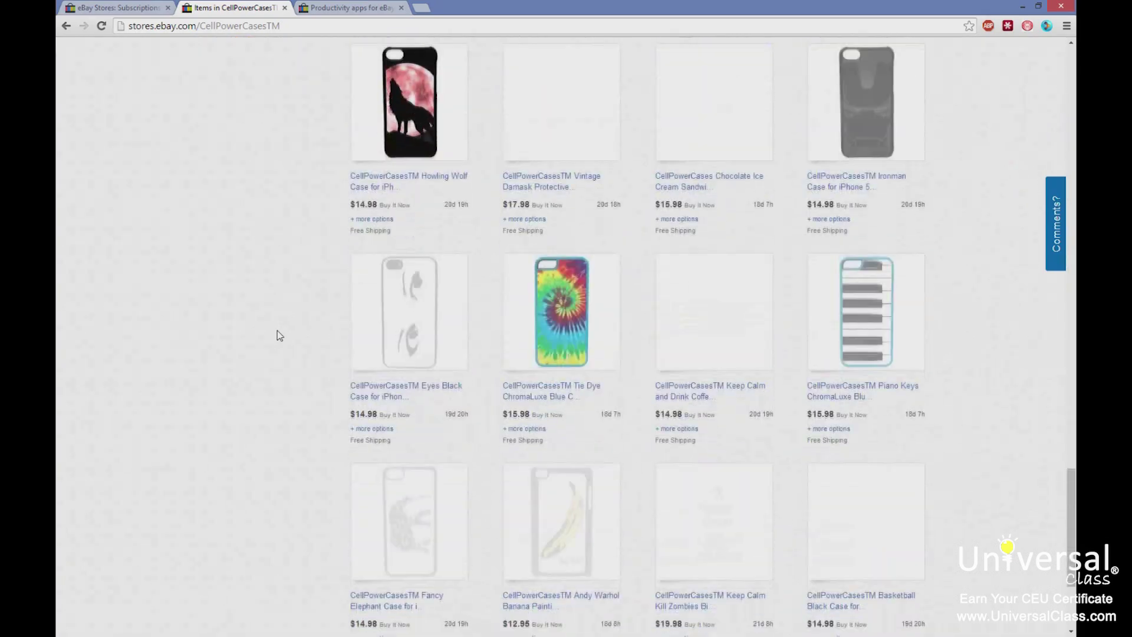
{"action": "scroll", "coordinate": [280, 335], "scroll_direction": "up", "scroll_amount": 15}
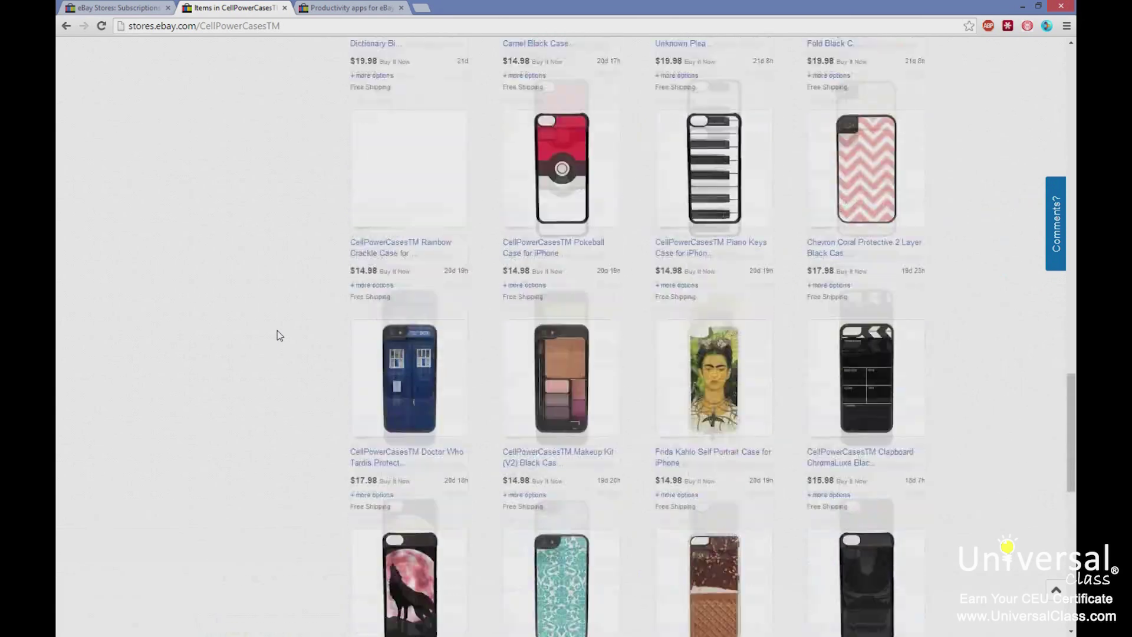
{"action": "scroll", "coordinate": [279, 335], "scroll_direction": "up", "scroll_amount": 6}
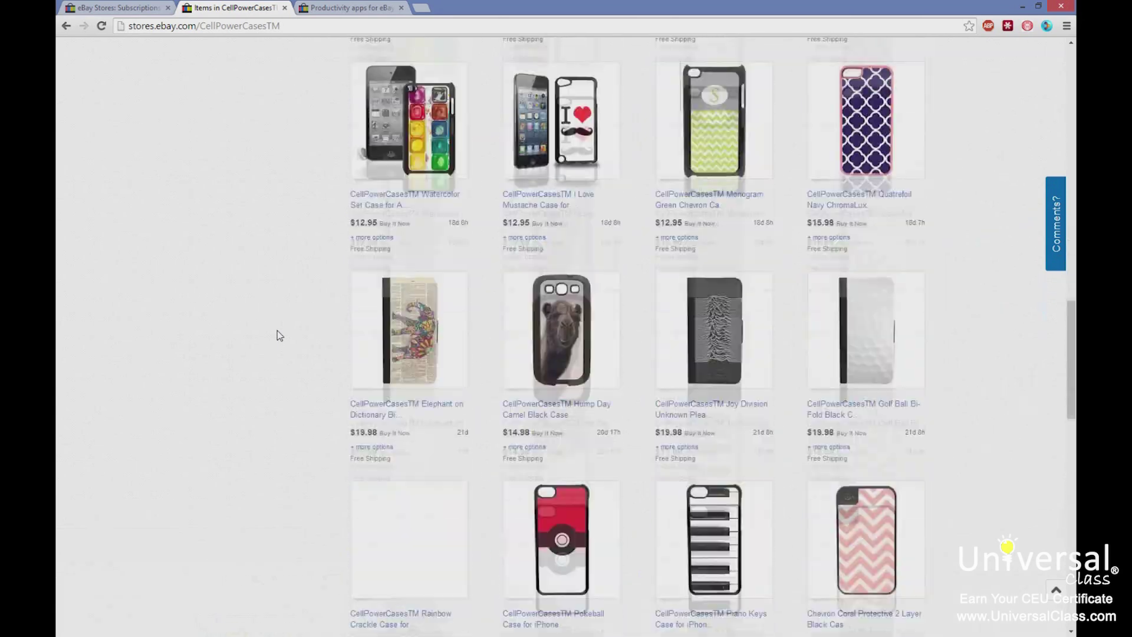
{"action": "scroll", "coordinate": [280, 335], "scroll_direction": "up", "scroll_amount": 10}
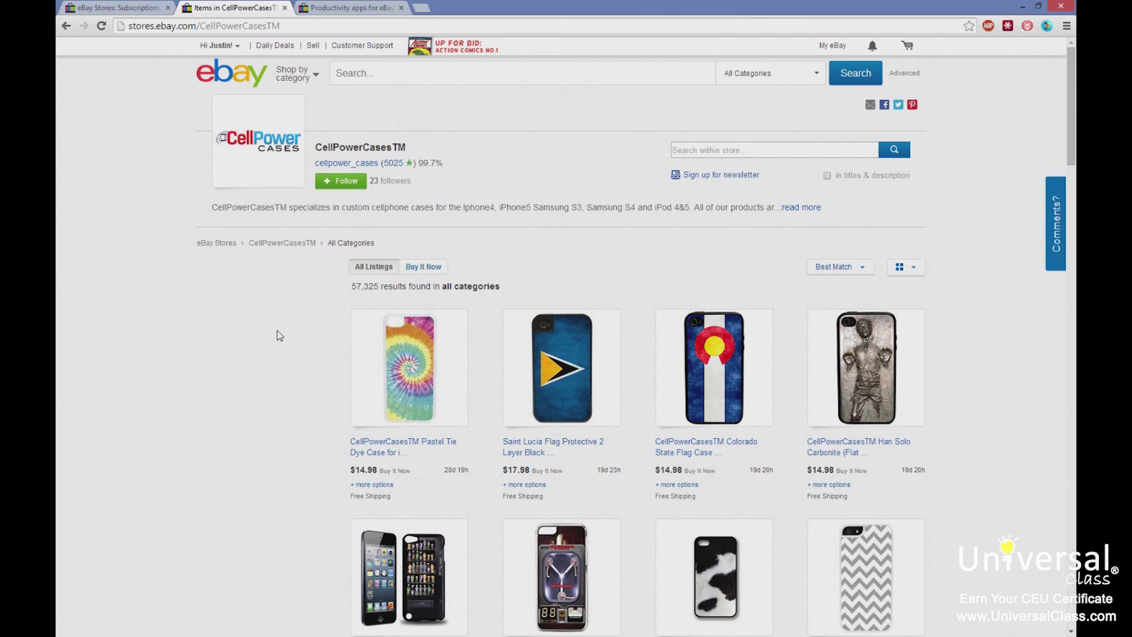
Step: Emphasize the 57,325 result count and view the Best Match sort options without changing them
{"action": "double_click", "coordinate": [358, 289]}
{"action": "left_click", "coordinate": [608, 270]}
{"action": "scroll", "coordinate": [588, 326], "scroll_direction": "down", "scroll_amount": 8}
{"action": "scroll", "coordinate": [589, 326], "scroll_direction": "up", "scroll_amount": 6}
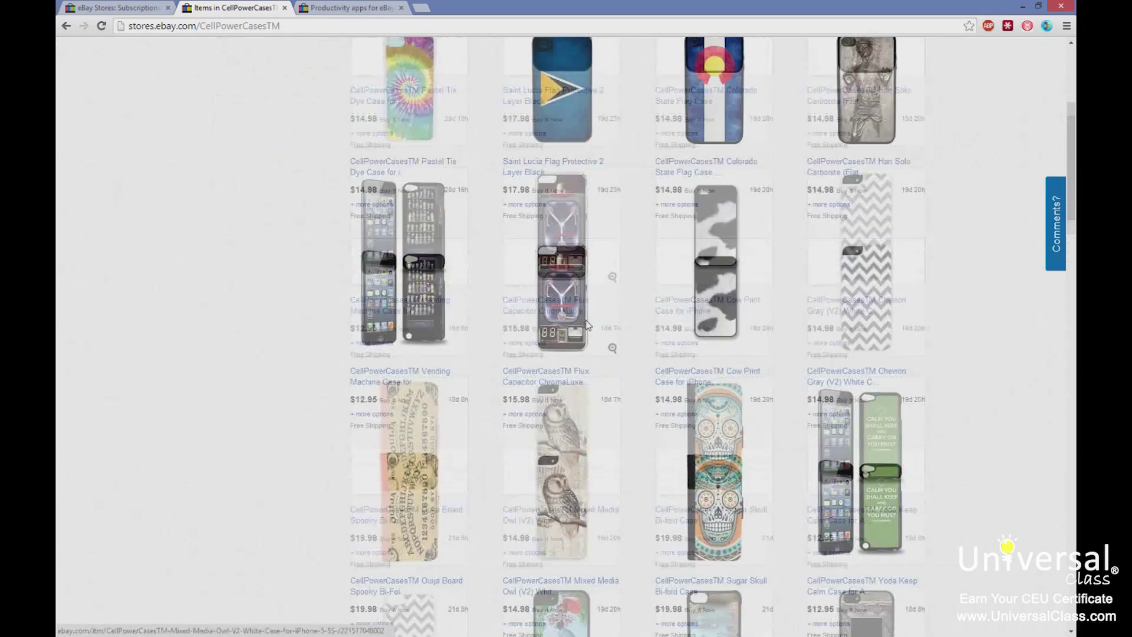
{"action": "left_click", "coordinate": [864, 148]}
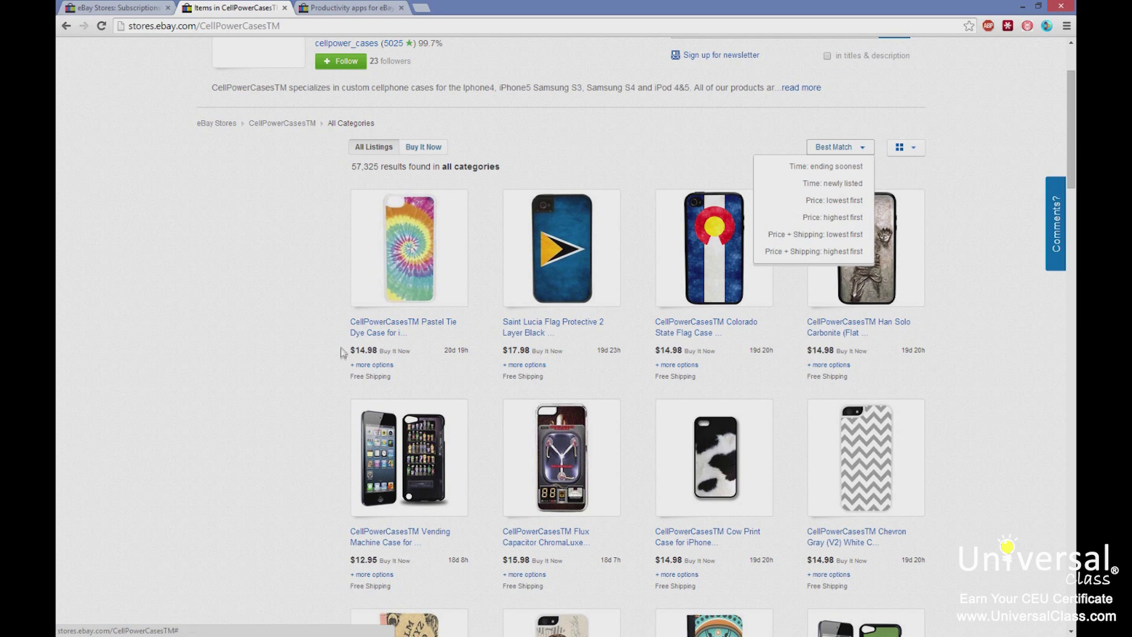
{"action": "left_click", "coordinate": [319, 309]}
{"action": "scroll", "coordinate": [316, 309], "scroll_direction": "down", "scroll_amount": 2}
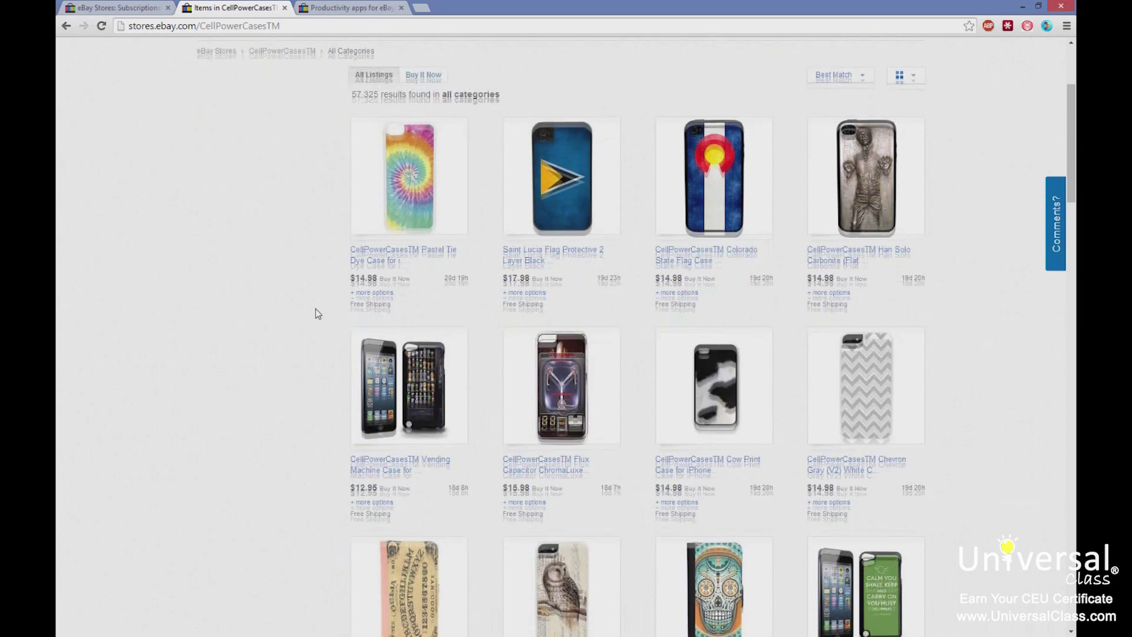
{"action": "left_click", "coordinate": [363, 422]}
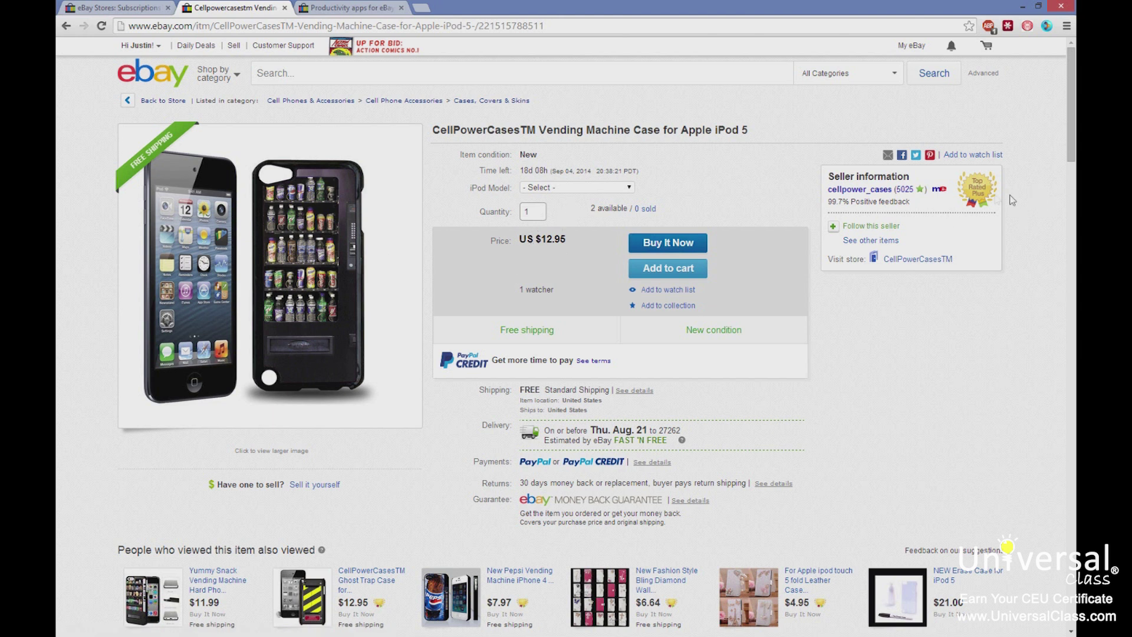
Step: Scroll through the store listings, then go back past the iphone results to the Fee Illustrator
{"action": "mouse_move", "coordinate": [984, 196]}
{"action": "scroll", "coordinate": [501, 348], "scroll_direction": "down", "scroll_amount": 4}
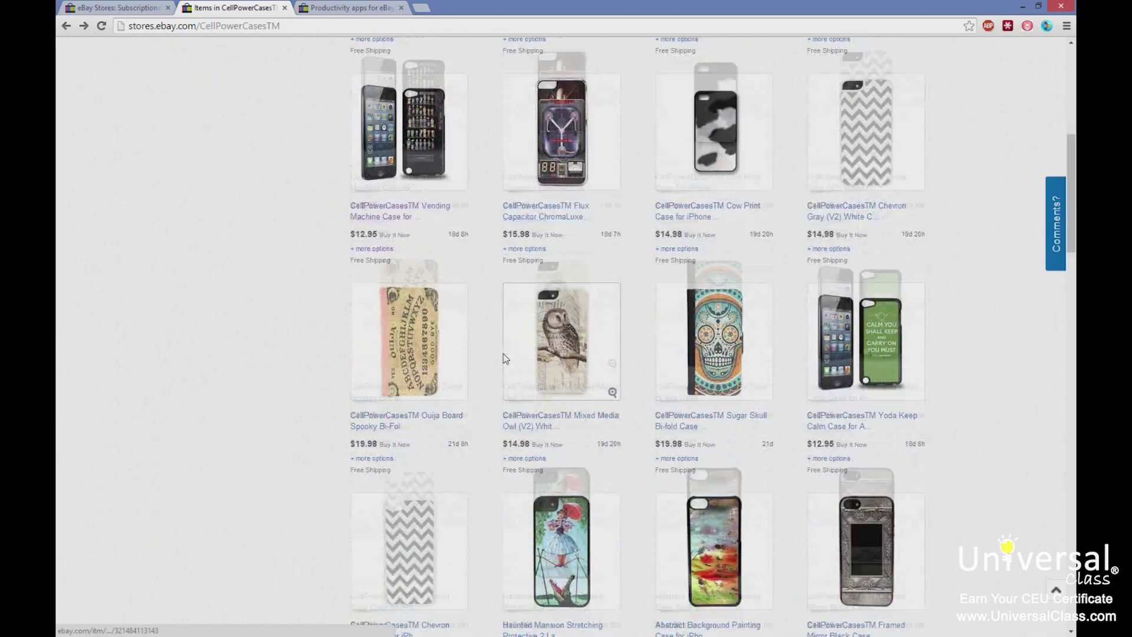
{"action": "scroll", "coordinate": [506, 358], "scroll_direction": "down", "scroll_amount": 3}
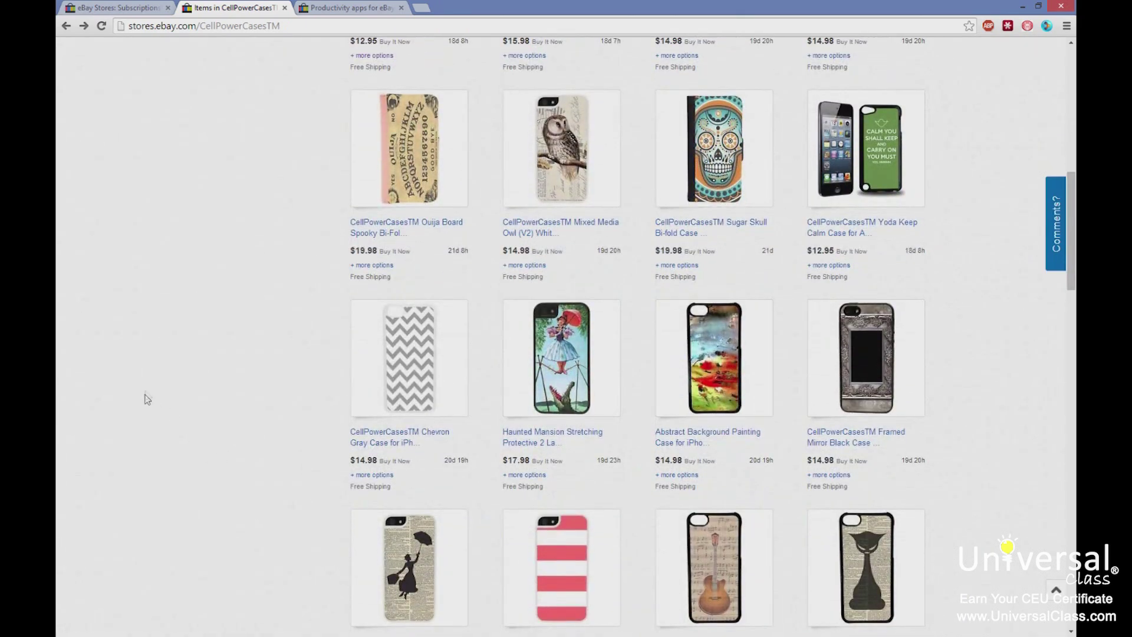
{"action": "scroll", "coordinate": [147, 395], "scroll_direction": "down", "scroll_amount": 4}
{"action": "scroll", "coordinate": [148, 395], "scroll_direction": "down", "scroll_amount": 20}
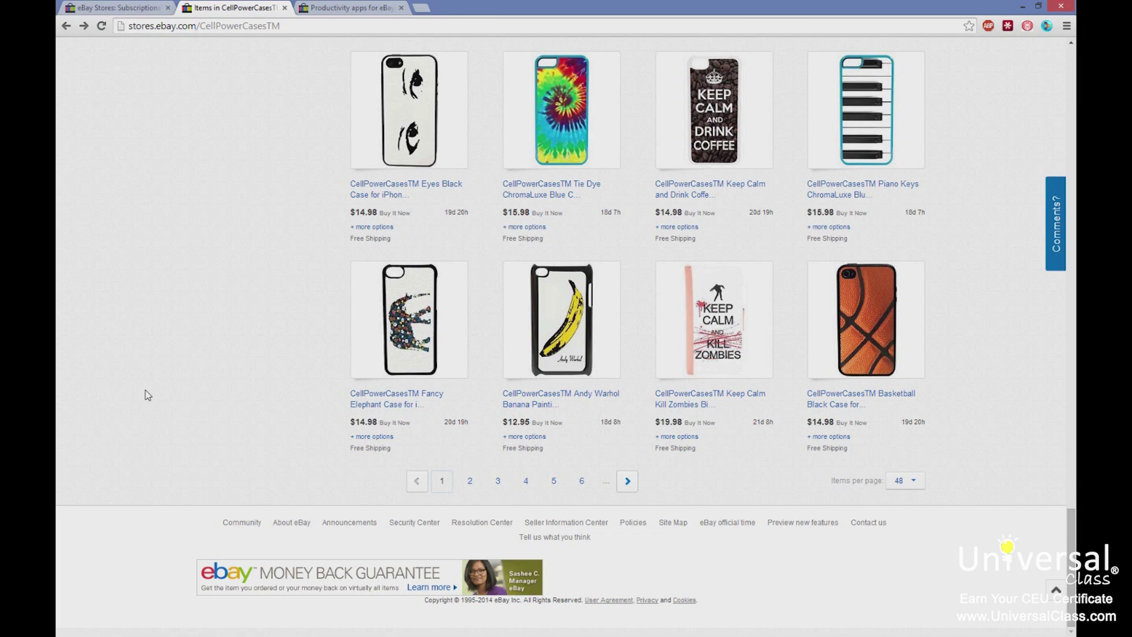
{"action": "scroll", "coordinate": [155, 392], "scroll_direction": "up", "scroll_amount": 10}
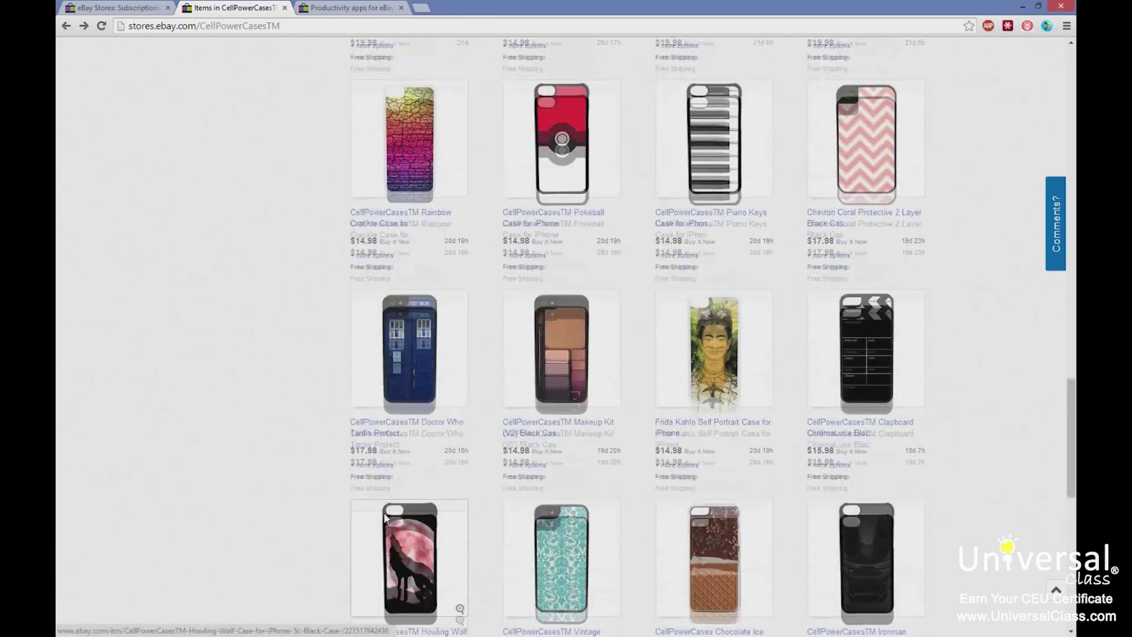
{"action": "scroll", "coordinate": [384, 518], "scroll_direction": "up", "scroll_amount": 15}
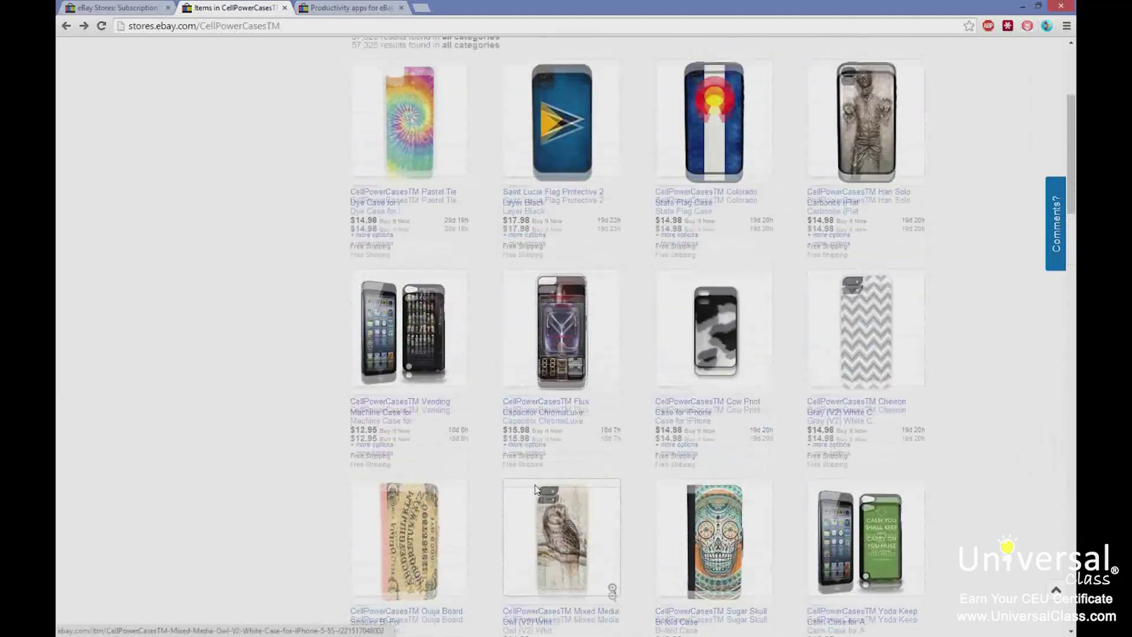
{"action": "scroll", "coordinate": [535, 489], "scroll_direction": "up", "scroll_amount": 4}
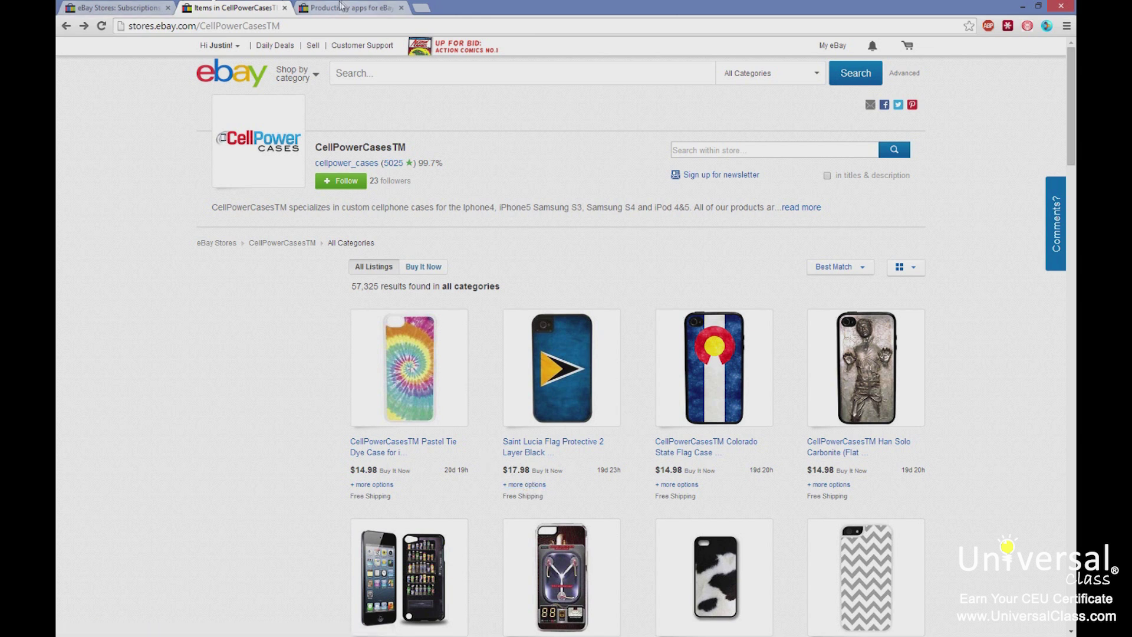
{"action": "key", "text": "alt+Left"}
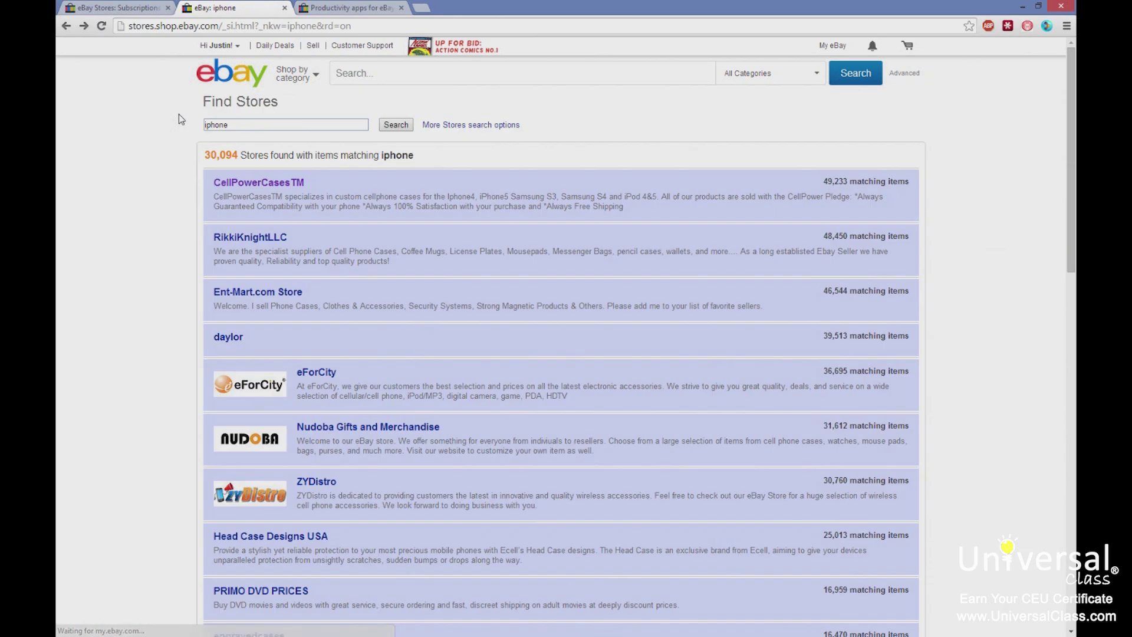
{"action": "key", "text": "alt+Left"}
{"action": "key", "text": "alt+Left"}
{"action": "key", "text": "alt+Left"}
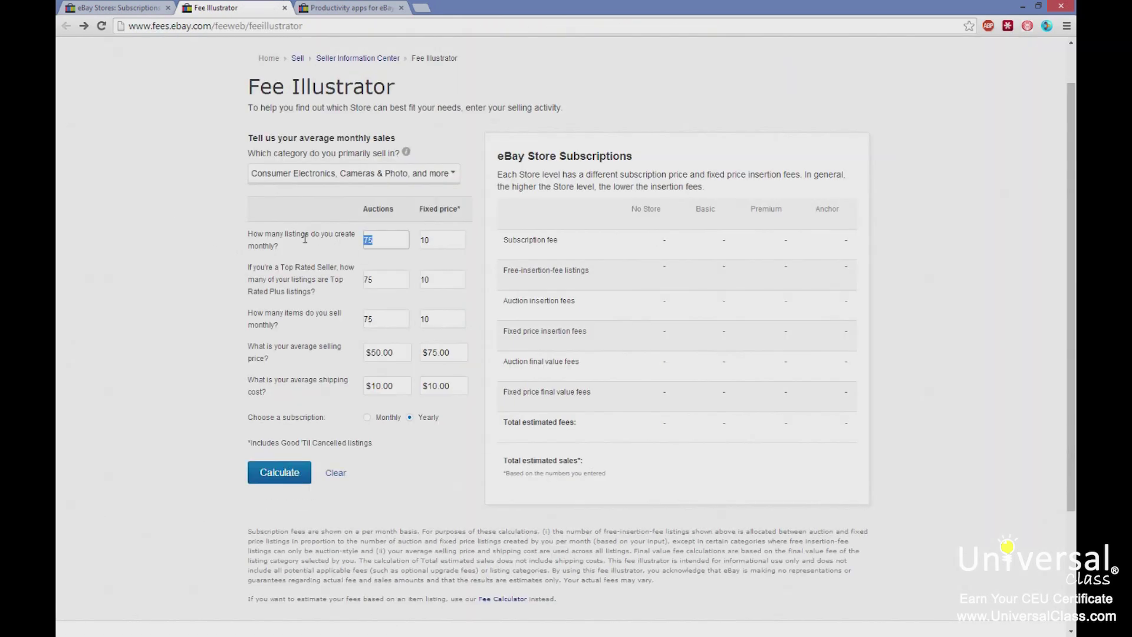
Step: Enter 50 auction listings and 0 for each fixed-price listing count
{"action": "type", "text": "50"}
{"action": "key", "text": "Tab"}
{"action": "type", "text": "0"}
{"action": "key", "text": "Tab"}
{"action": "type", "text": "0"}
{"action": "key", "text": "Tab"}
{"action": "type", "text": "0"}
{"action": "key", "text": "Tab"}
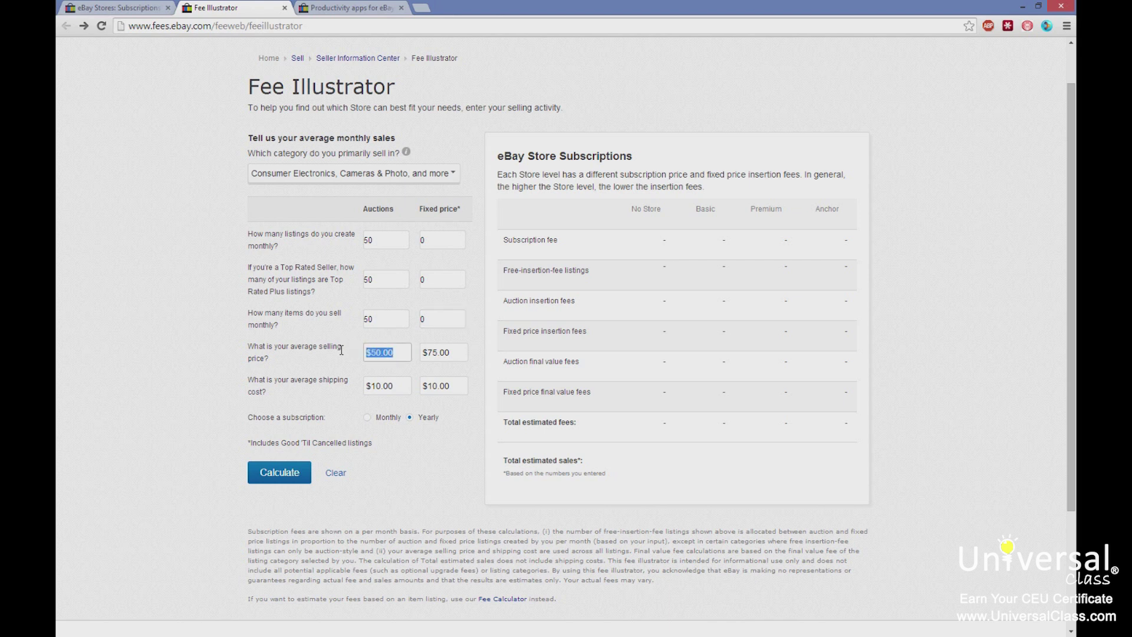
Step: Set a $15 auction price, $0 fixed price, $10.00 shipping, and calculate the fees
{"action": "type", "text": "15"}
{"action": "double_click", "coordinate": [430, 354]}
{"action": "type", "text": "0"}
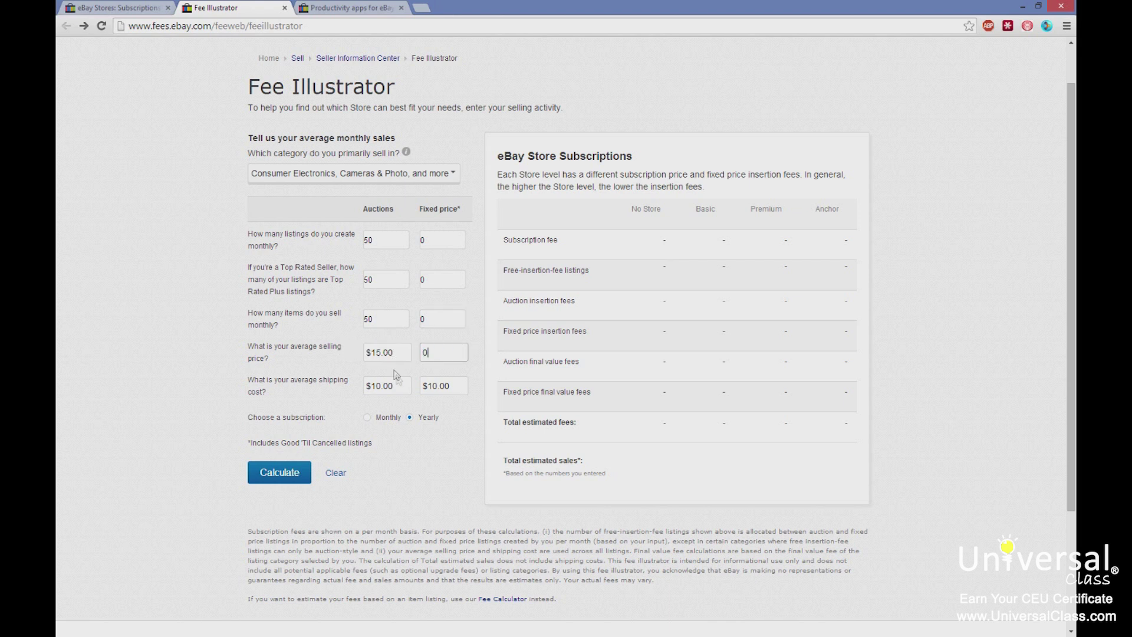
{"action": "left_click_drag", "start_coordinate": [446, 386], "coordinate": [398, 388]}
{"action": "type", "text": "10.0"}
{"action": "type", "text": "0"}
{"action": "left_click", "coordinate": [296, 471]}
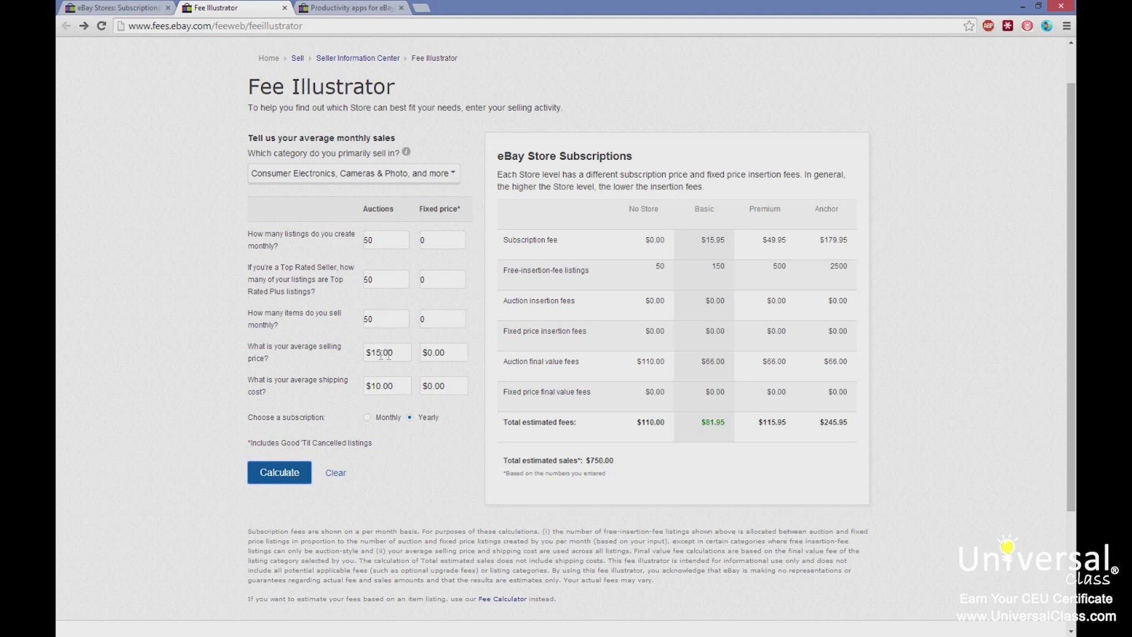
Step: Highlight Basic's $81.95 total and change the auction listings count to 30
{"action": "double_click", "coordinate": [706, 426]}
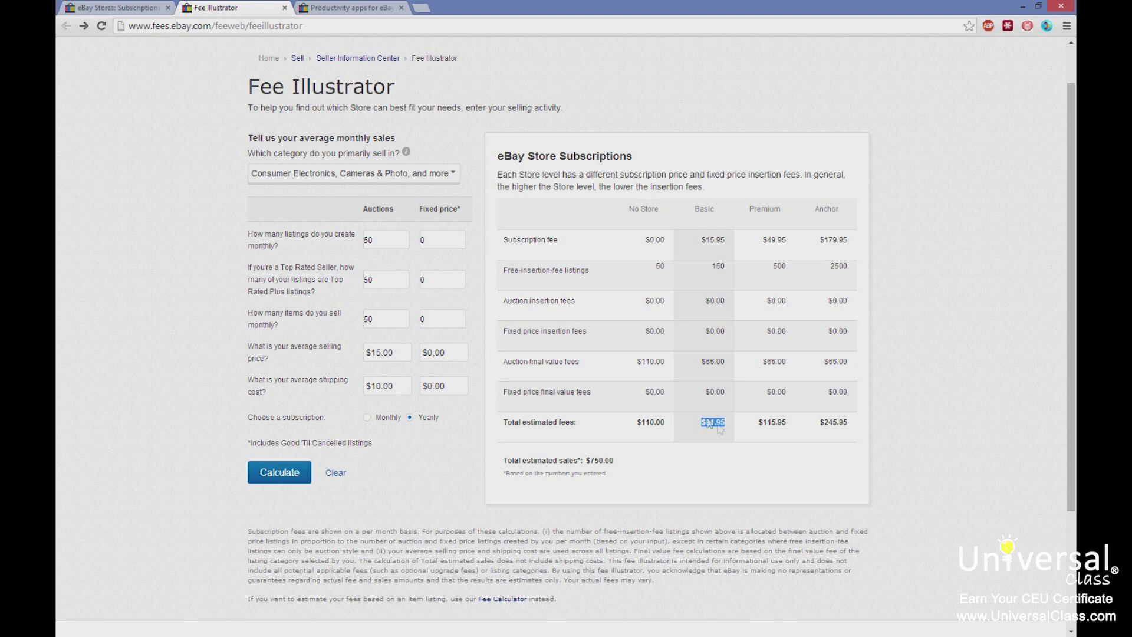
{"action": "left_click_drag", "start_coordinate": [380, 240], "coordinate": [355, 243]}
{"action": "type", "text": "30"}
Step: Recalculate for 30 auction listings, with Basic totalling $55.55
{"action": "left_click", "coordinate": [304, 471]}
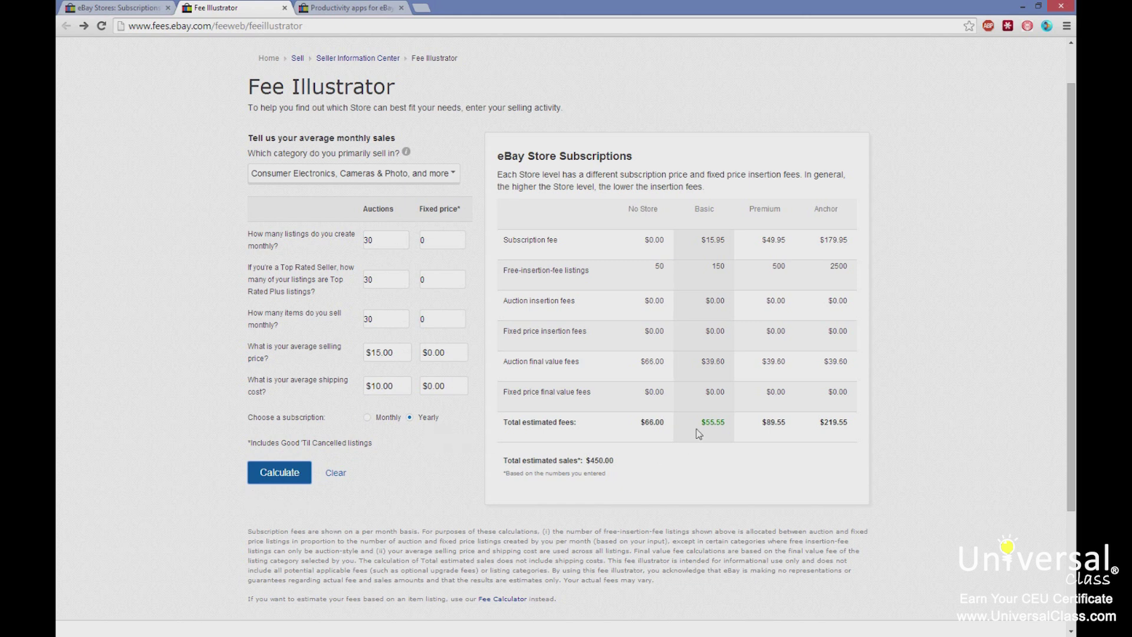
{"action": "left_click_drag", "start_coordinate": [700, 422], "coordinate": [732, 426]}
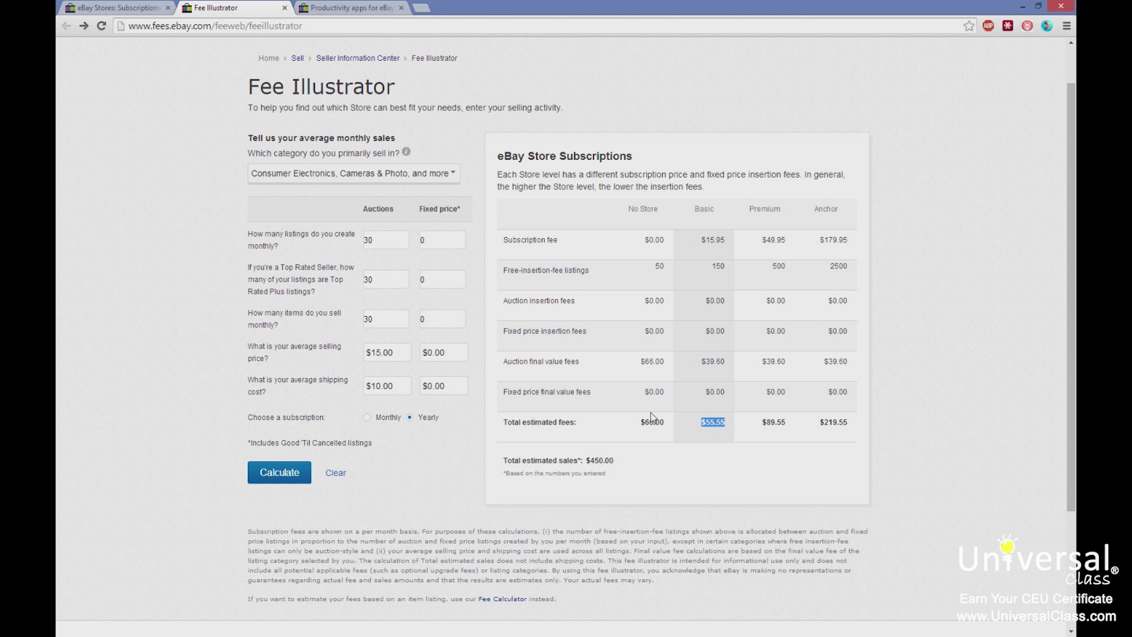
{"action": "left_click_drag", "start_coordinate": [400, 242], "coordinate": [345, 241]}
Step: Recalculate for 20 auction listings: Basic totals $42.35 with its $15.95 subscription fee
{"action": "type", "text": "20"}
{"action": "left_click", "coordinate": [441, 278]}
{"action": "left_click", "coordinate": [278, 476]}
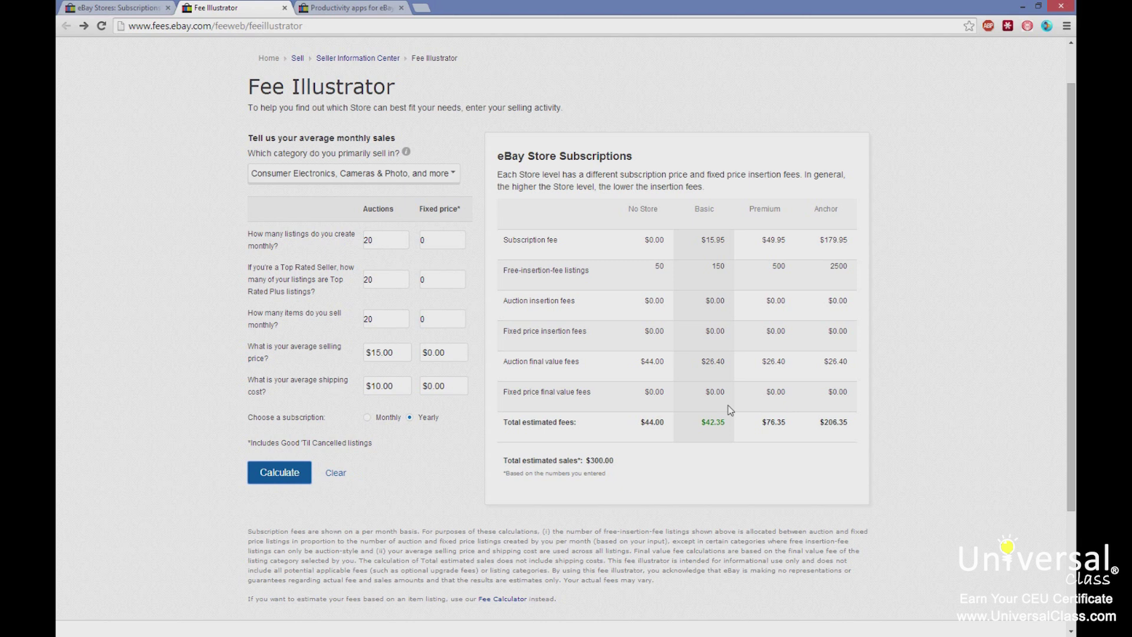
{"action": "left_click_drag", "start_coordinate": [701, 426], "coordinate": [725, 429]}
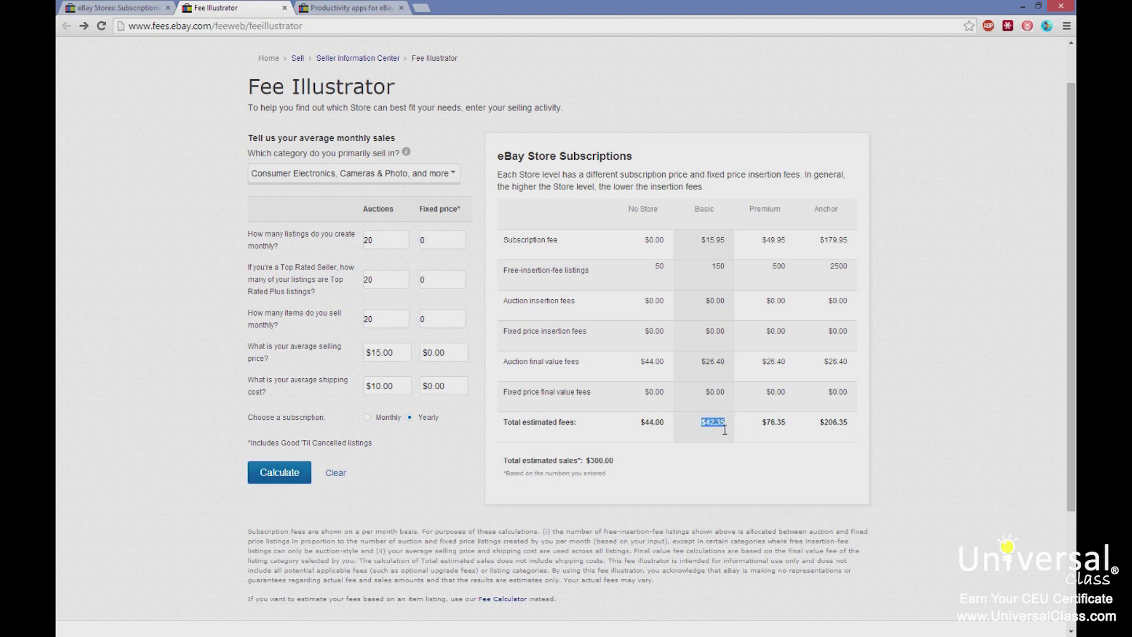
{"action": "left_click_drag", "start_coordinate": [701, 247], "coordinate": [730, 249]}
{"action": "left_click_drag", "start_coordinate": [395, 352], "coordinate": [345, 348]}
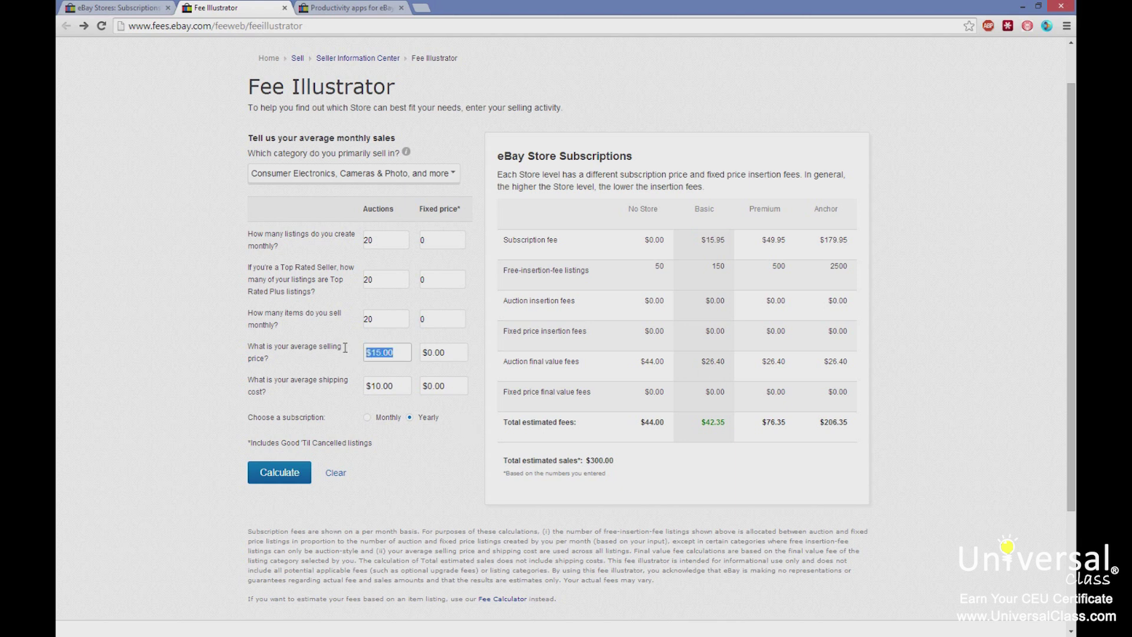
Step: Recalculate at a $1,000 average selling price; Basic totals $987.95, then check the no-store final value fee
{"action": "type", "text": "1000"}
{"action": "left_click", "coordinate": [394, 389]}
{"action": "left_click", "coordinate": [272, 475]}
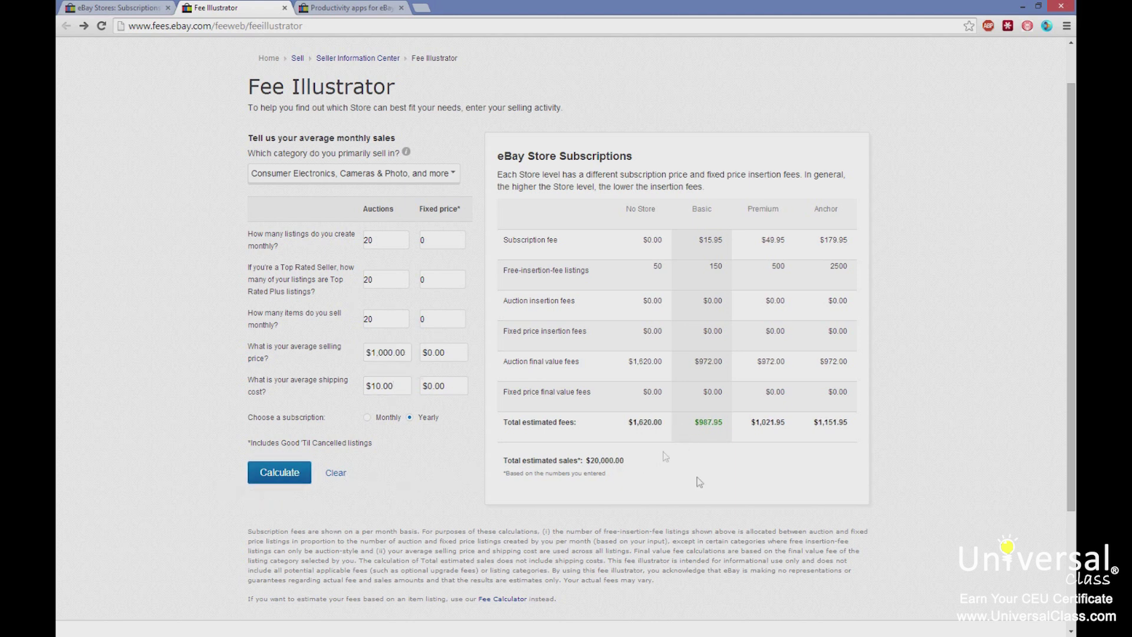
{"action": "left_click_drag", "start_coordinate": [711, 422], "coordinate": [725, 424]}
{"action": "left_click_drag", "start_coordinate": [629, 362], "coordinate": [718, 363]}
{"action": "left_click", "coordinate": [719, 483]}
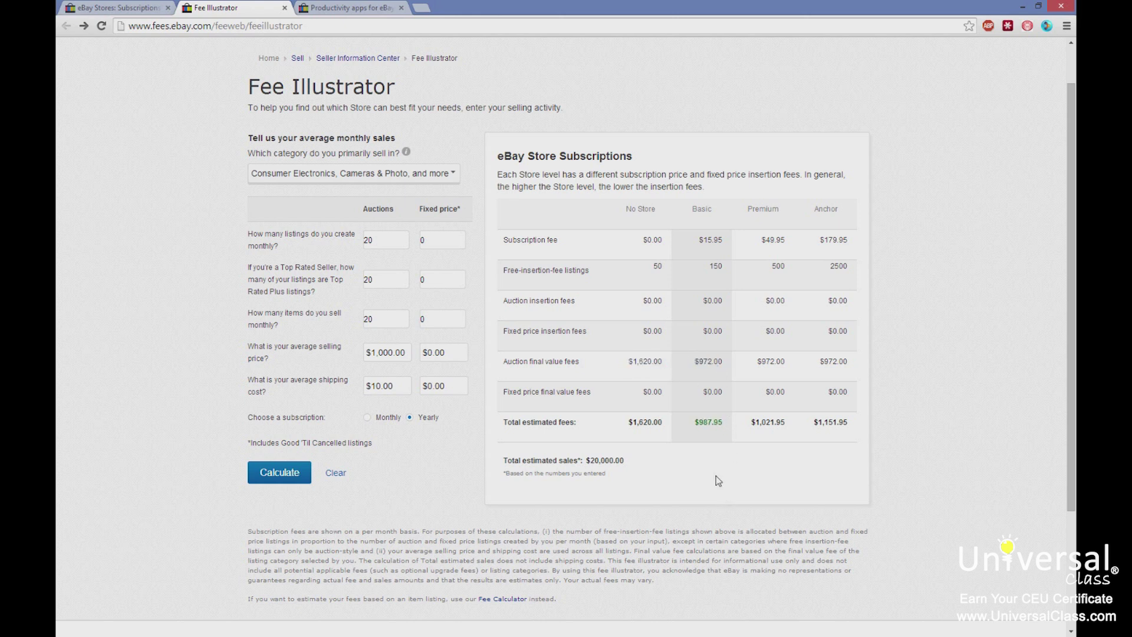